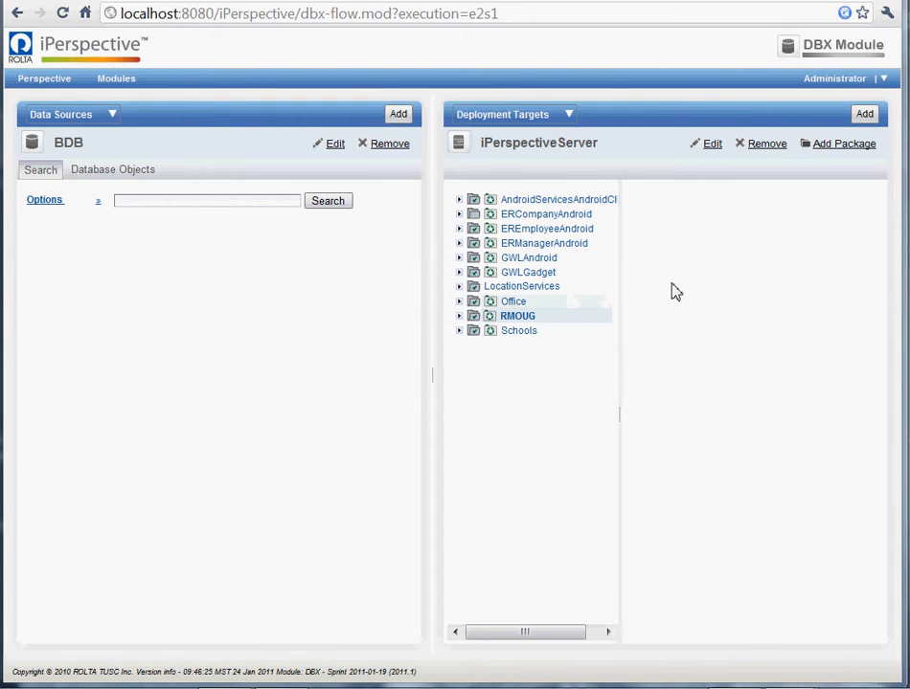
- Start a new iPerspectiveServer package named OrderFlexApp with the description Adobe Flex Order Application
left_click(828, 146)
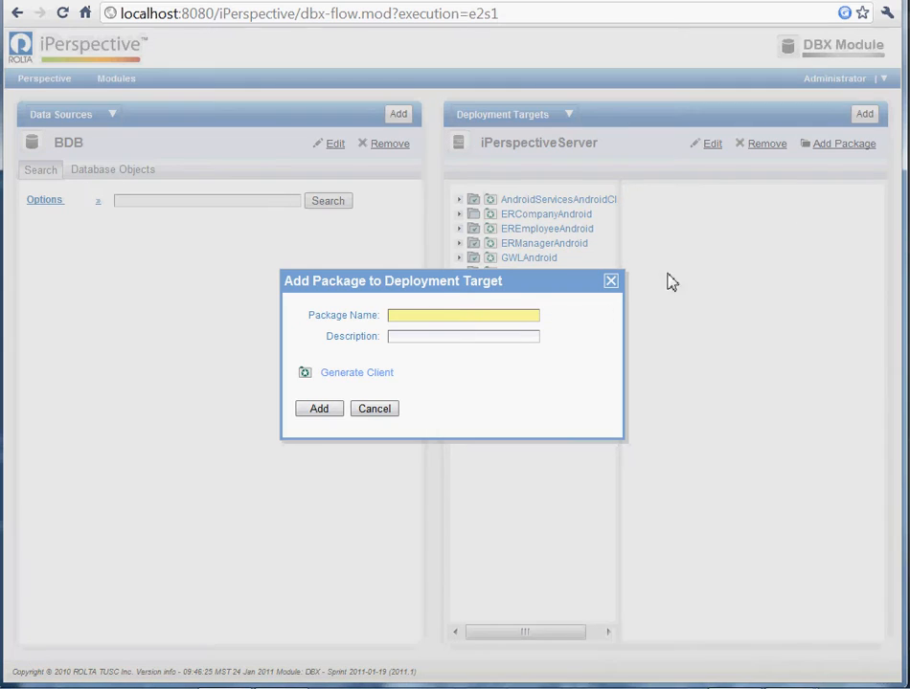
left_click(476, 320)
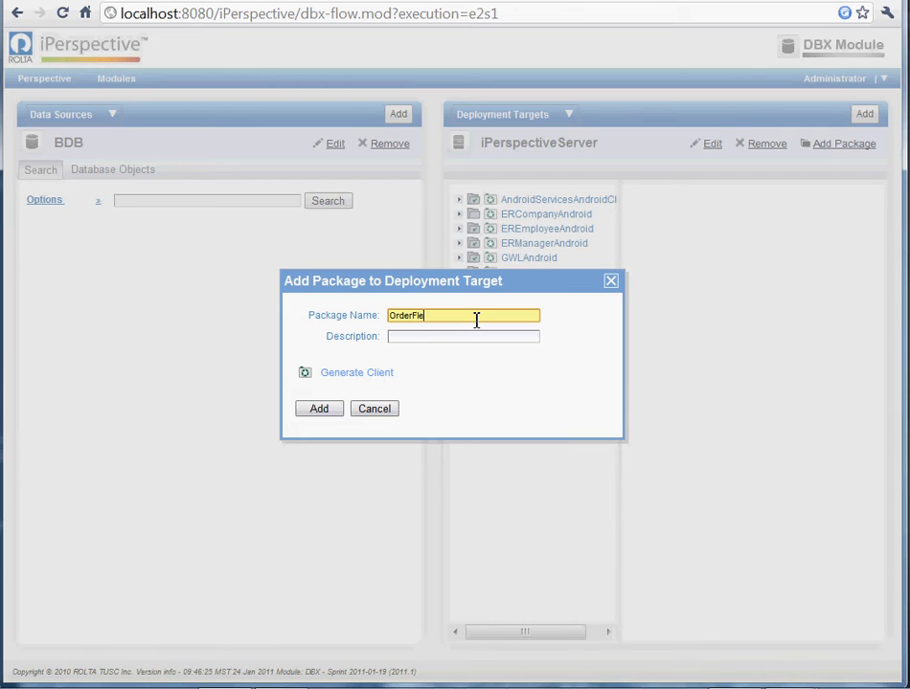
key("Tab")
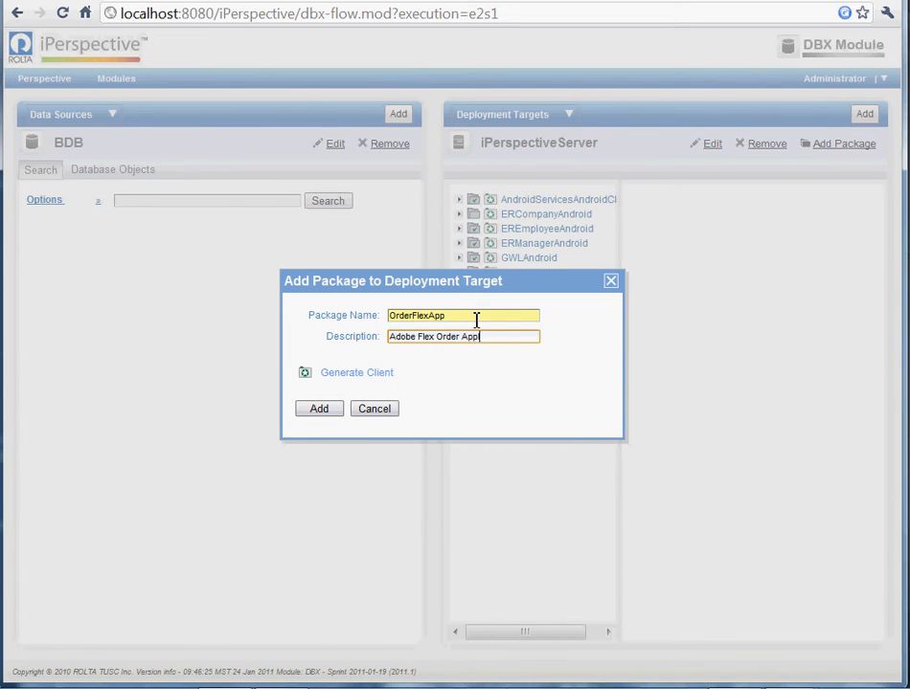
type("Adobe Flex Order Application")
- Include a generated Flex Application client in directory c:\ip, add the package, and open OrderFlexApp
left_click(359, 374)
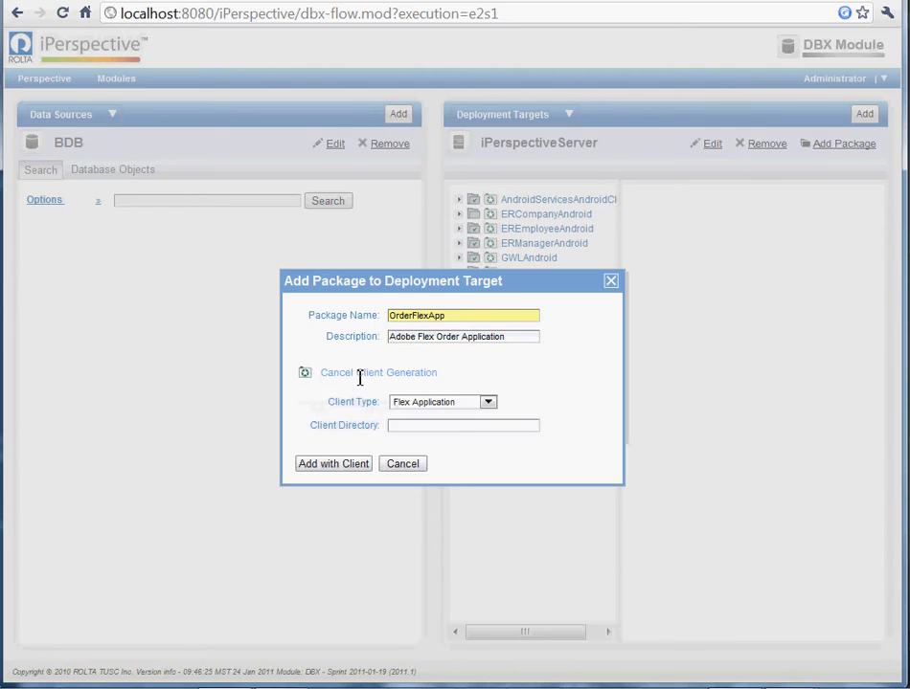
left_click(419, 427)
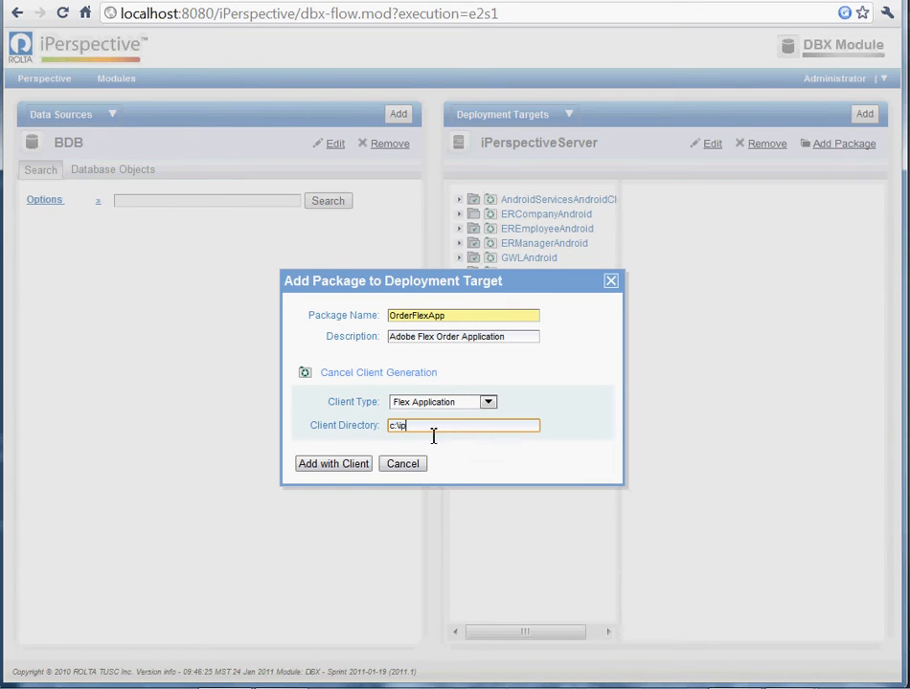
left_click(352, 462)
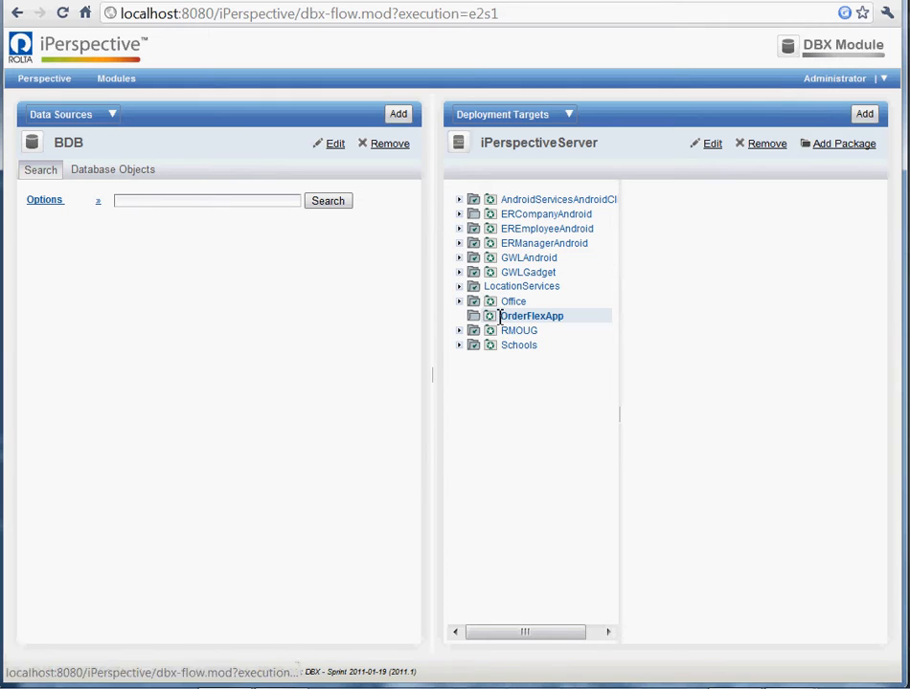
left_click(519, 317)
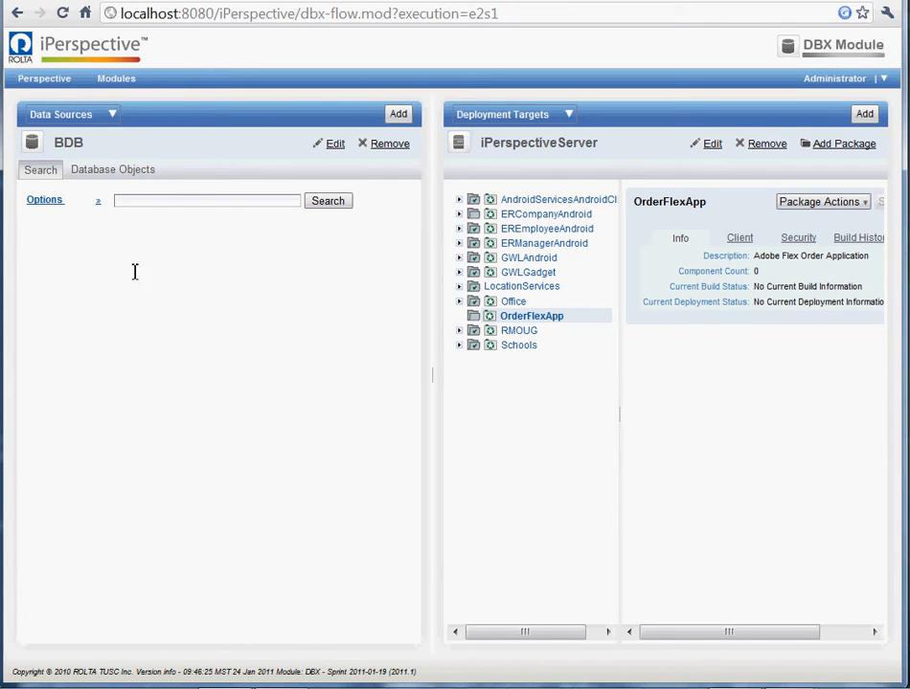
- Switch the data source to OfficeSalesData, fetch its database objects and list the views
left_click(117, 169)
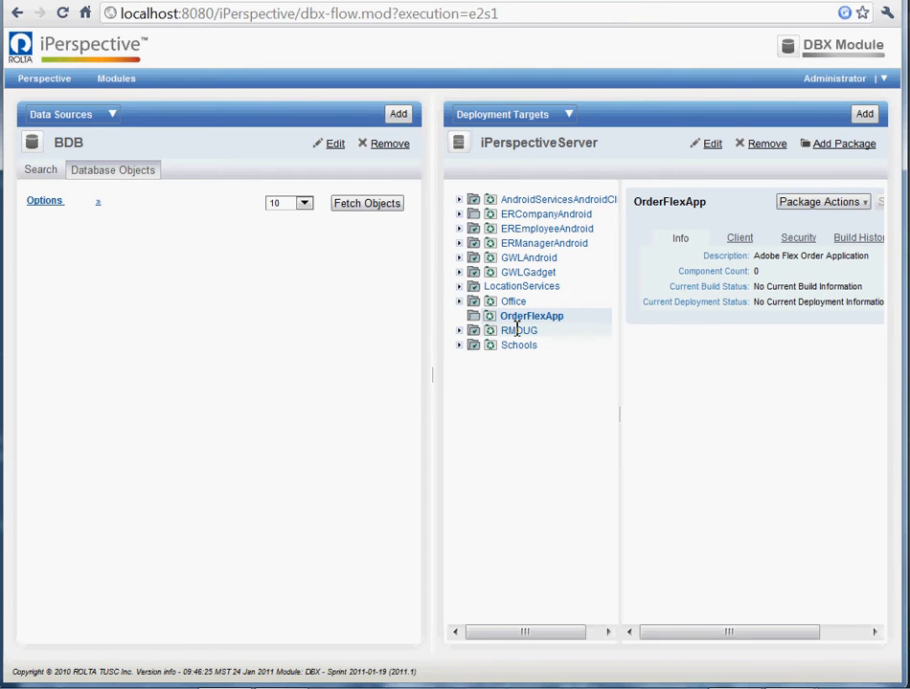
left_click(75, 114)
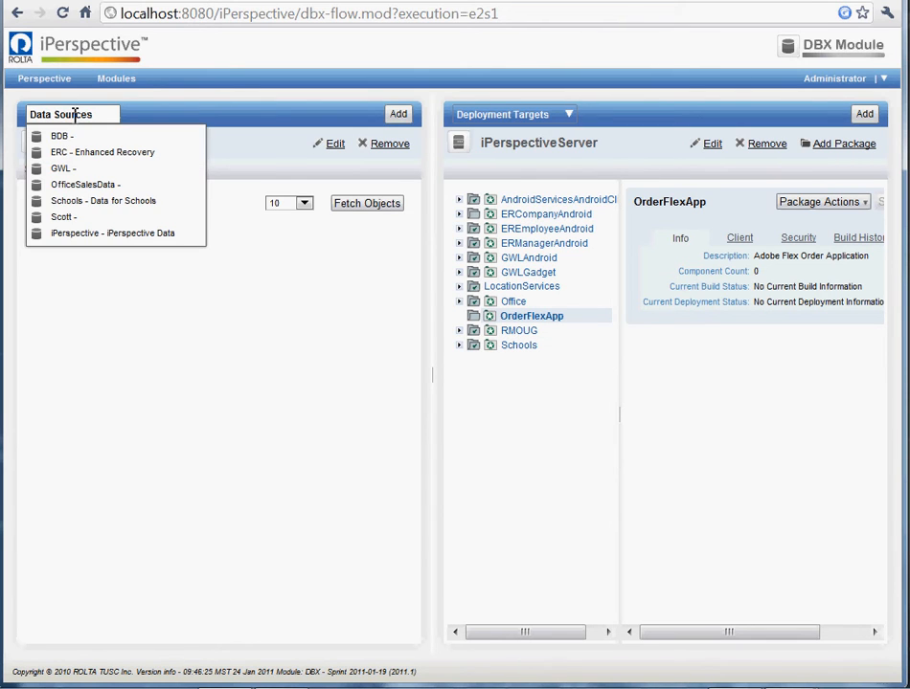
left_click(89, 185)
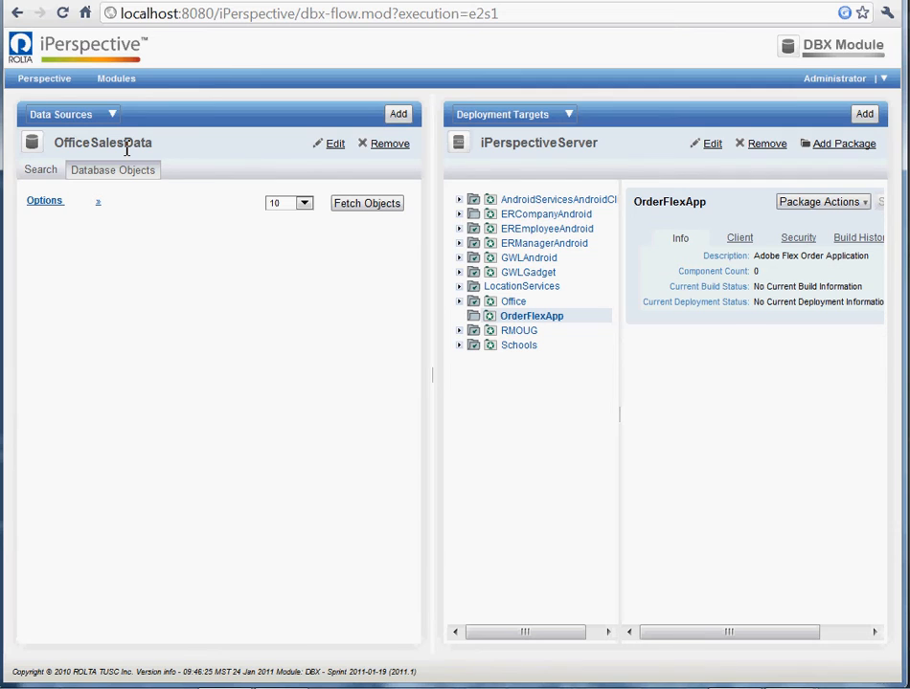
left_click(41, 170)
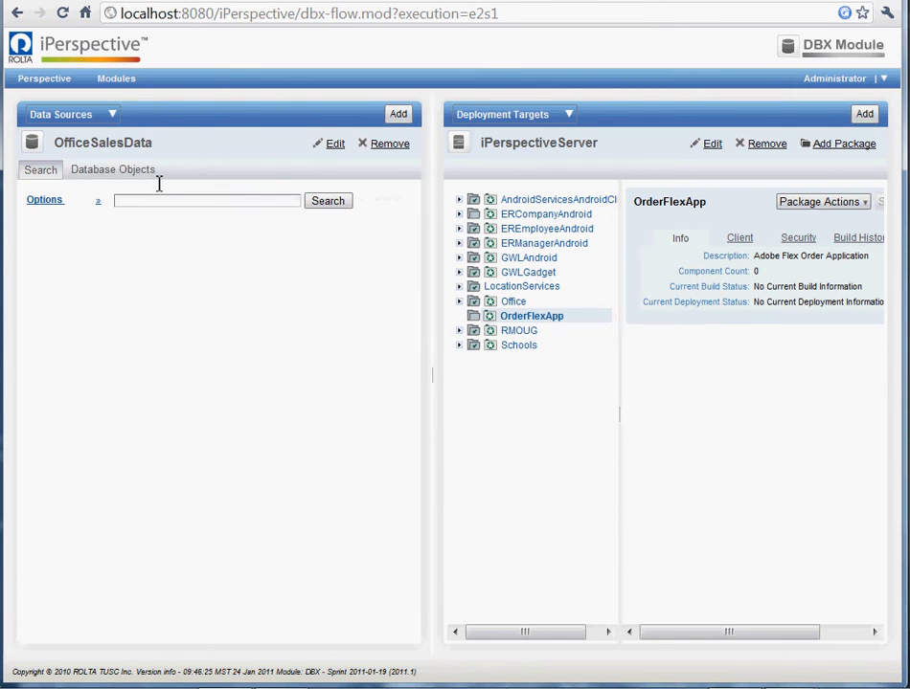
left_click(119, 169)
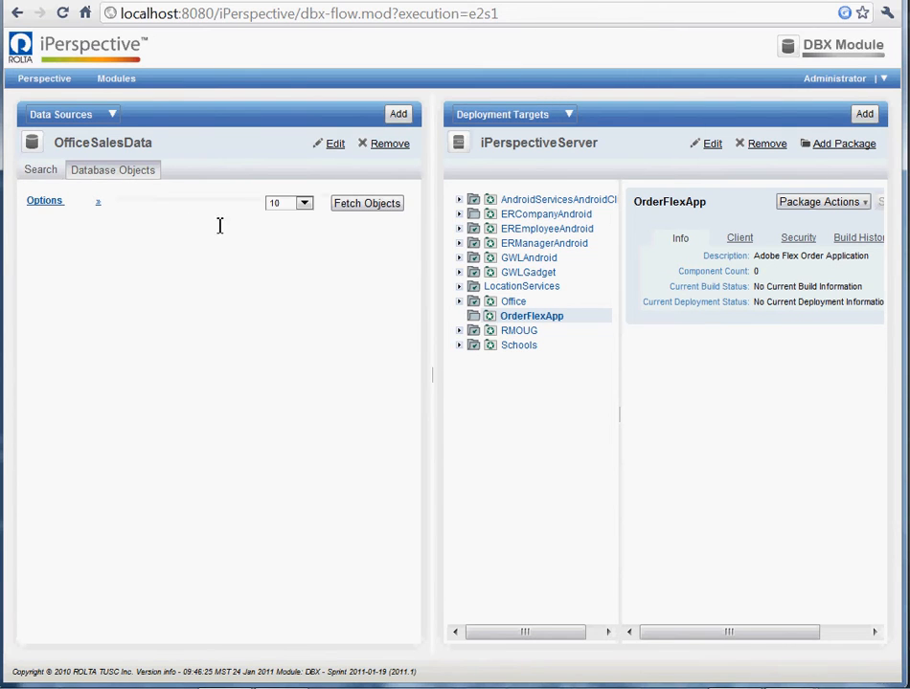
left_click(384, 203)
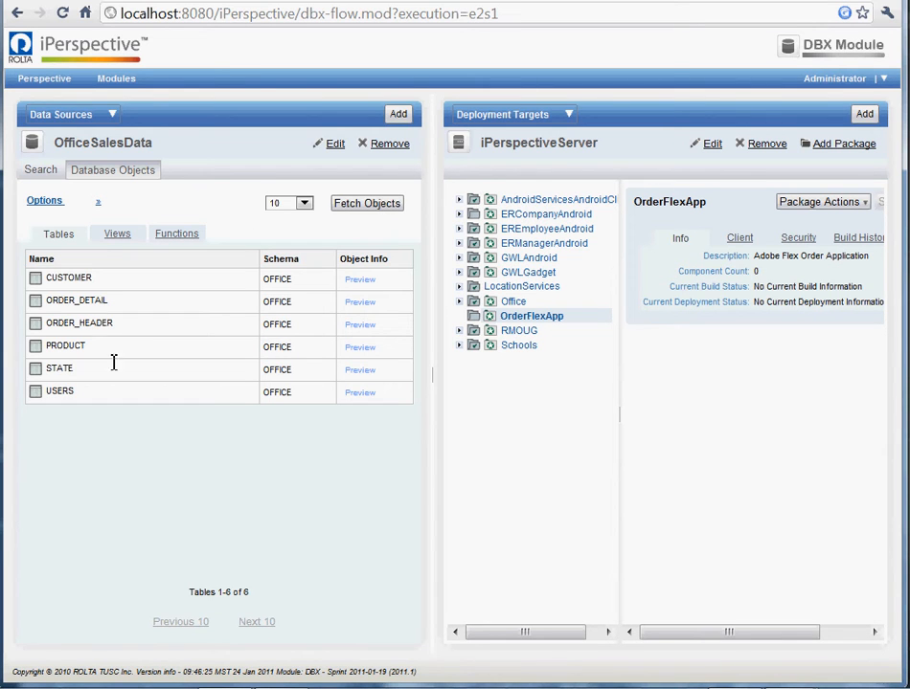
left_click(116, 235)
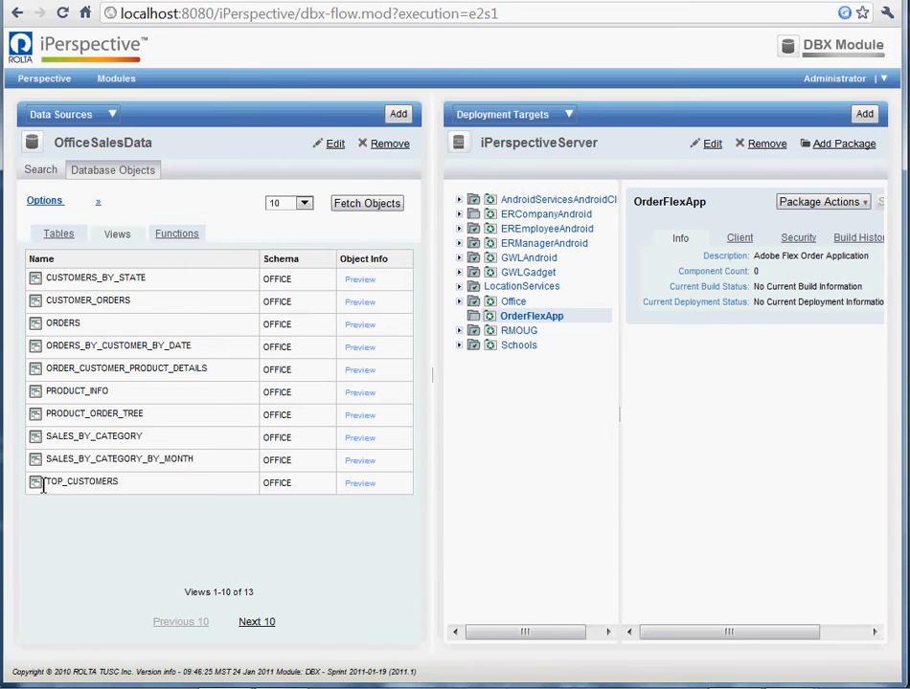
- Add the TOP_CUSTOMERS view to the OrderFlexApp package and review the included columns of its service
left_click_drag(41, 486, 522, 316)
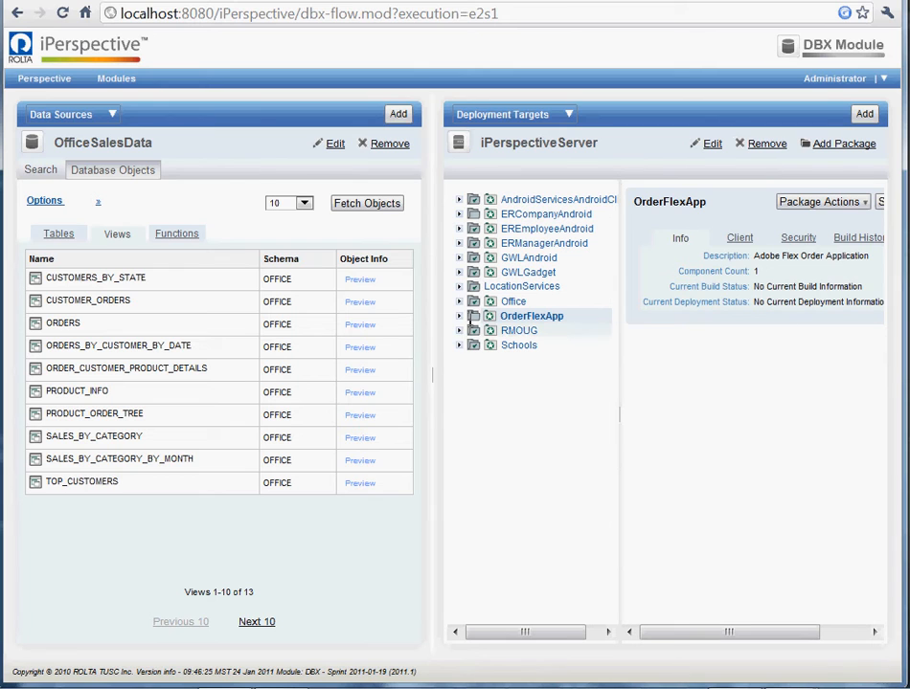
left_click(461, 316)
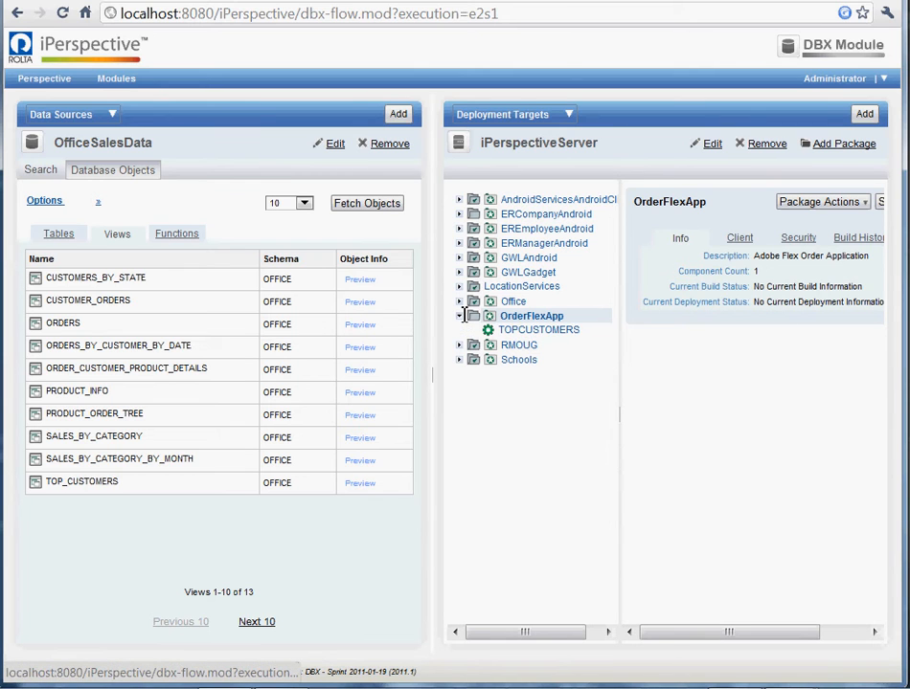
left_click(539, 329)
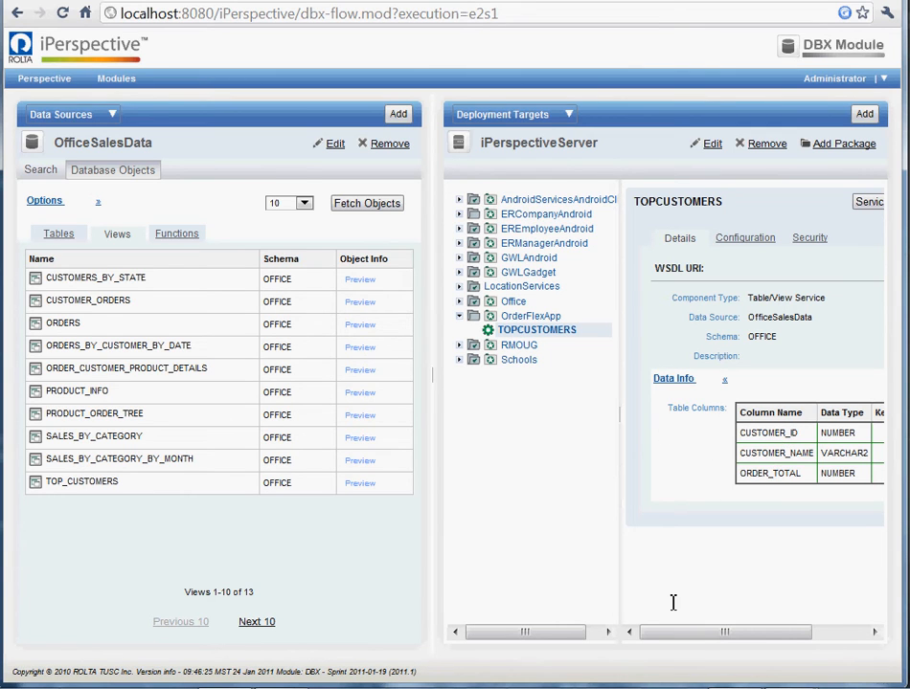
left_click_drag(702, 634, 853, 625)
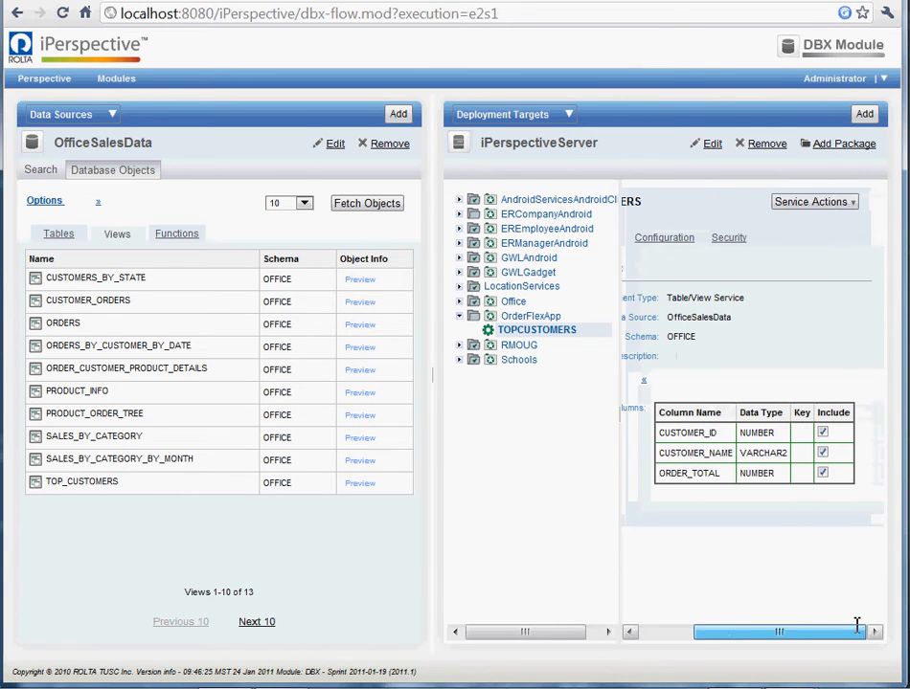
left_click(823, 433)
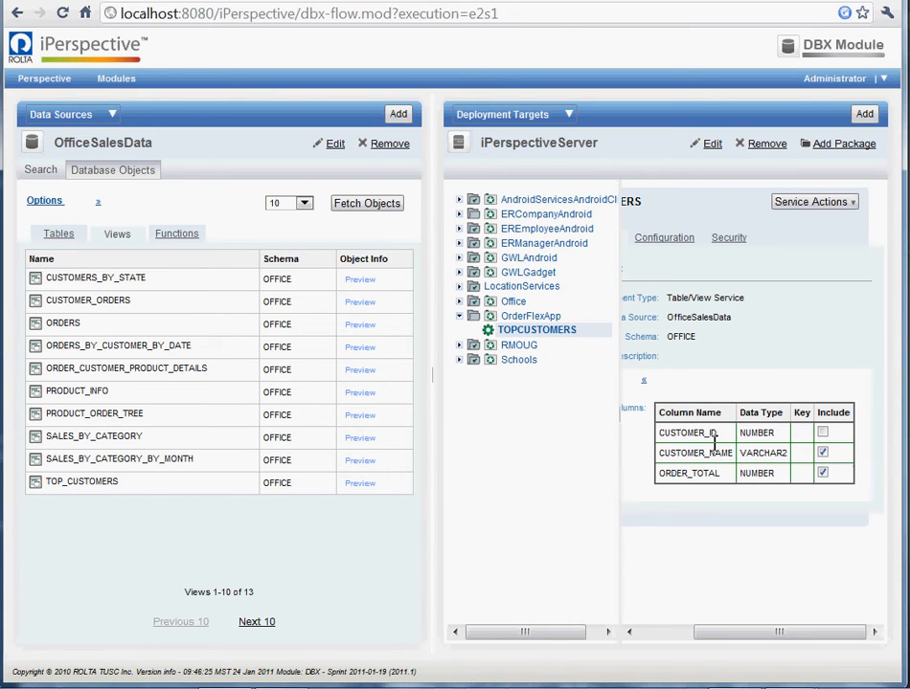
left_click_drag(735, 630, 647, 639)
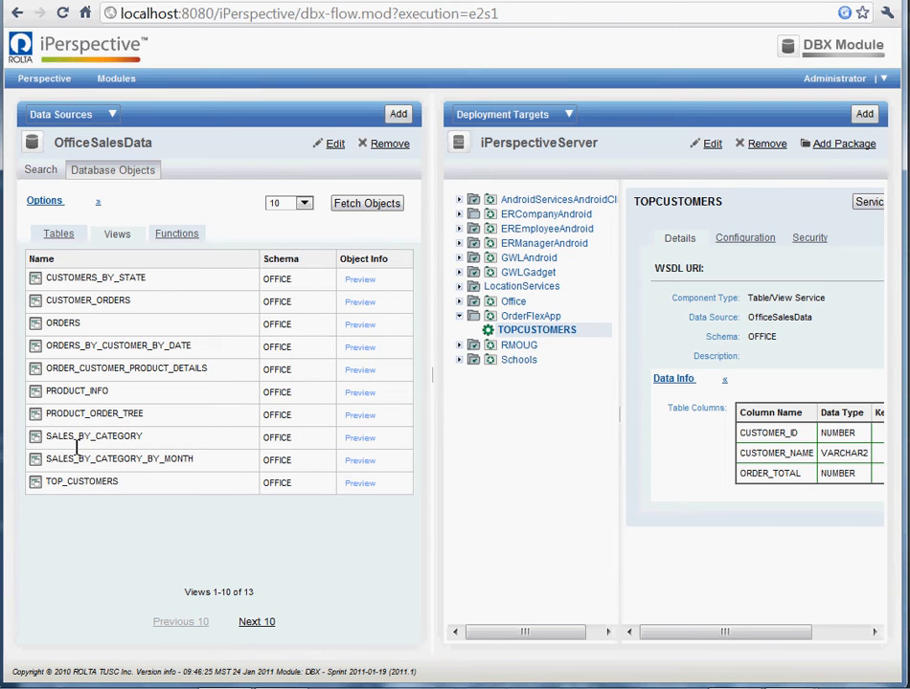
- Add the SALES_BY_CATEGORY view to the OrderFlexApp package and check the details of both services
left_click_drag(77, 439, 517, 317)
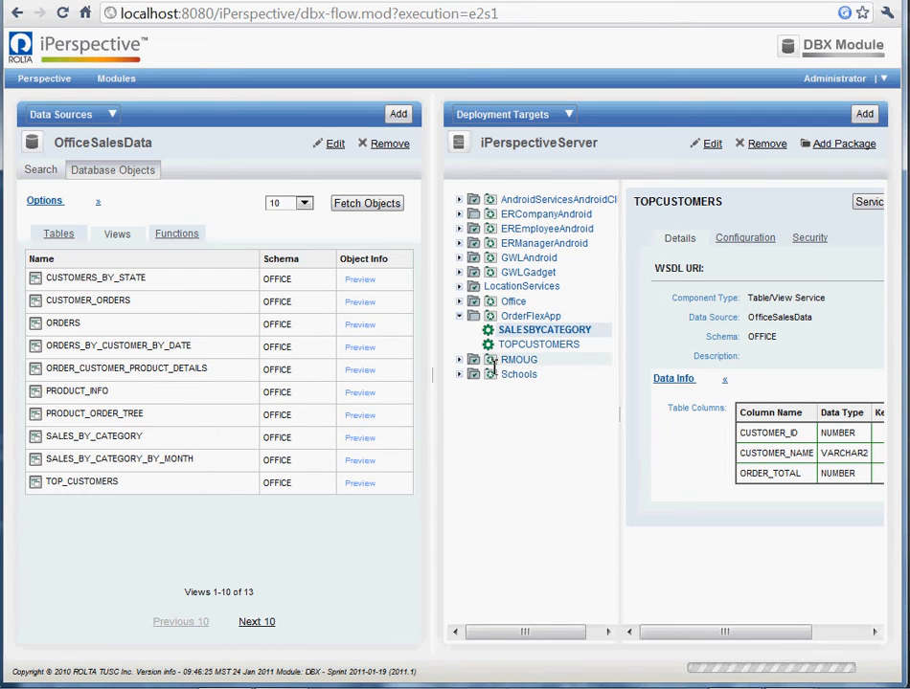
left_click(542, 330)
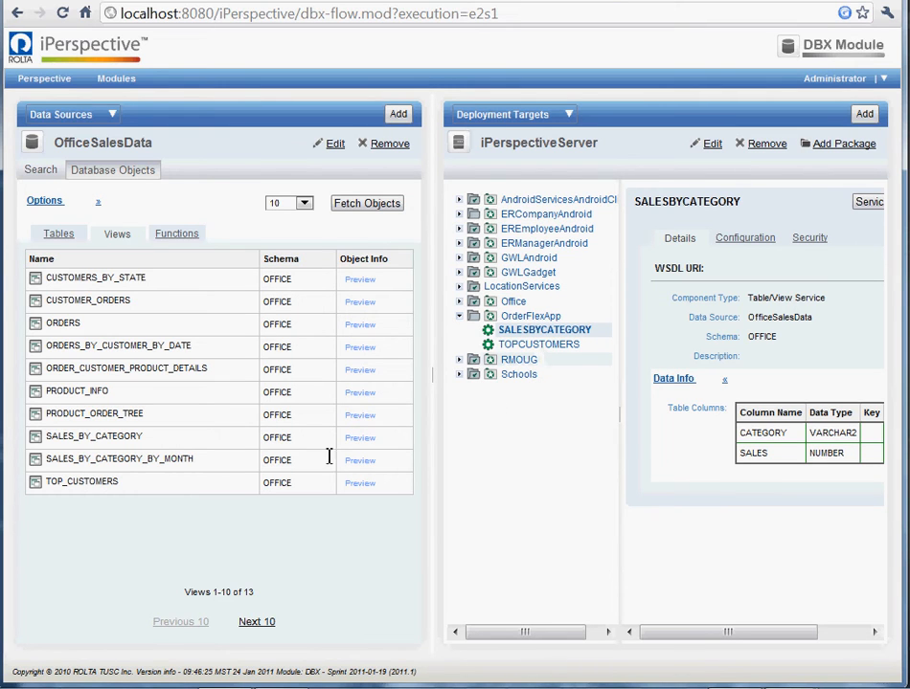
left_click(530, 343)
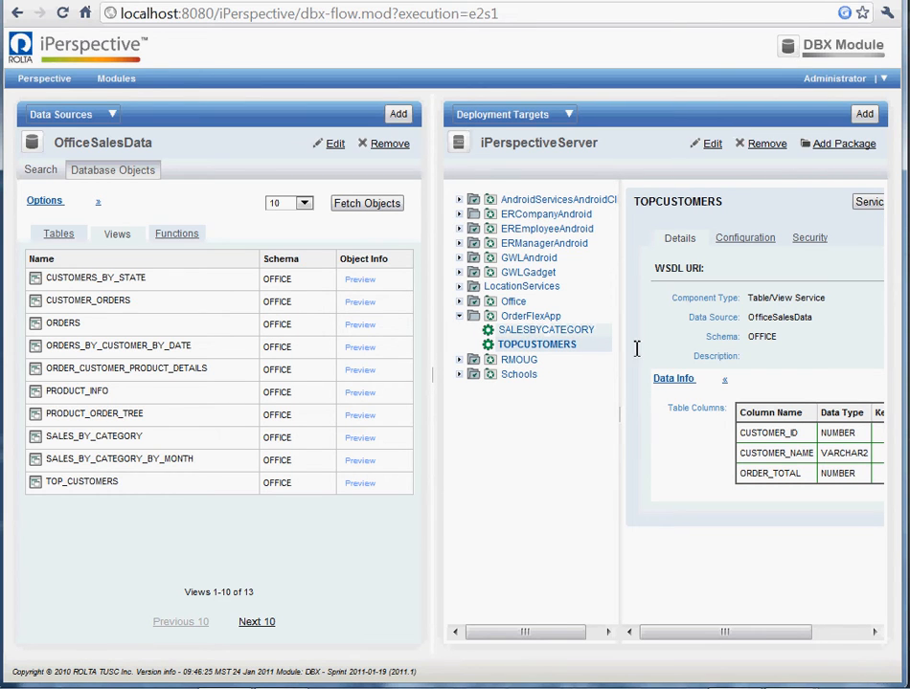
- Synchronize the OrderFlexApp package to build and deploy its services
left_click(529, 318)
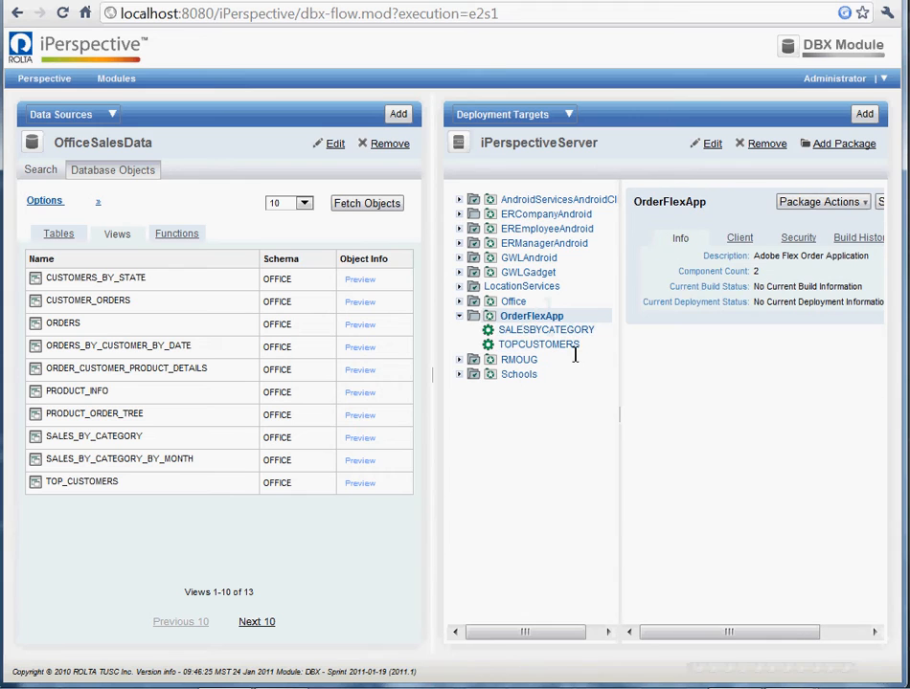
left_click_drag(710, 630, 756, 628)
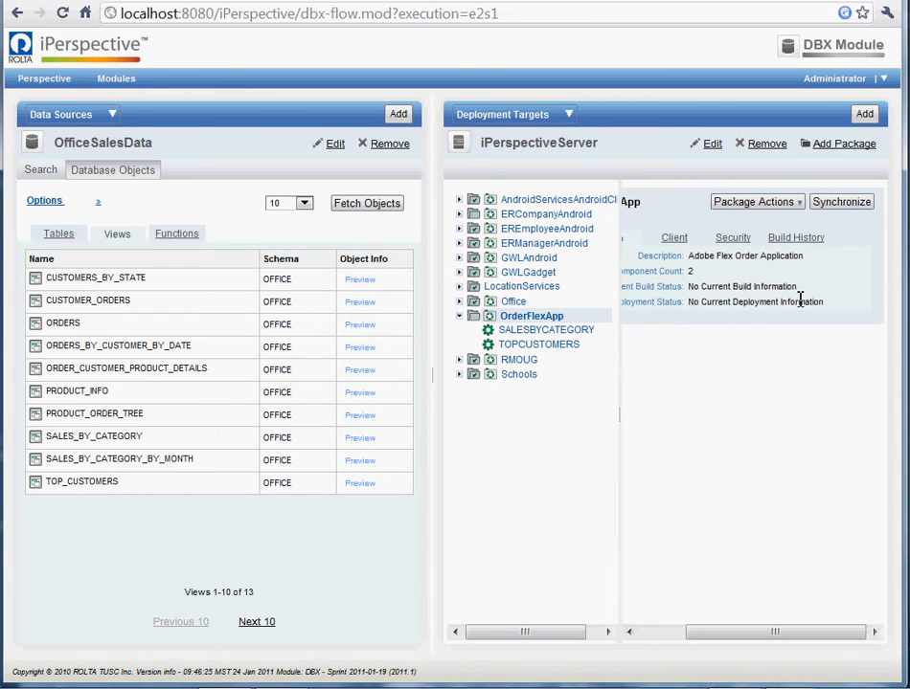
left_click(836, 203)
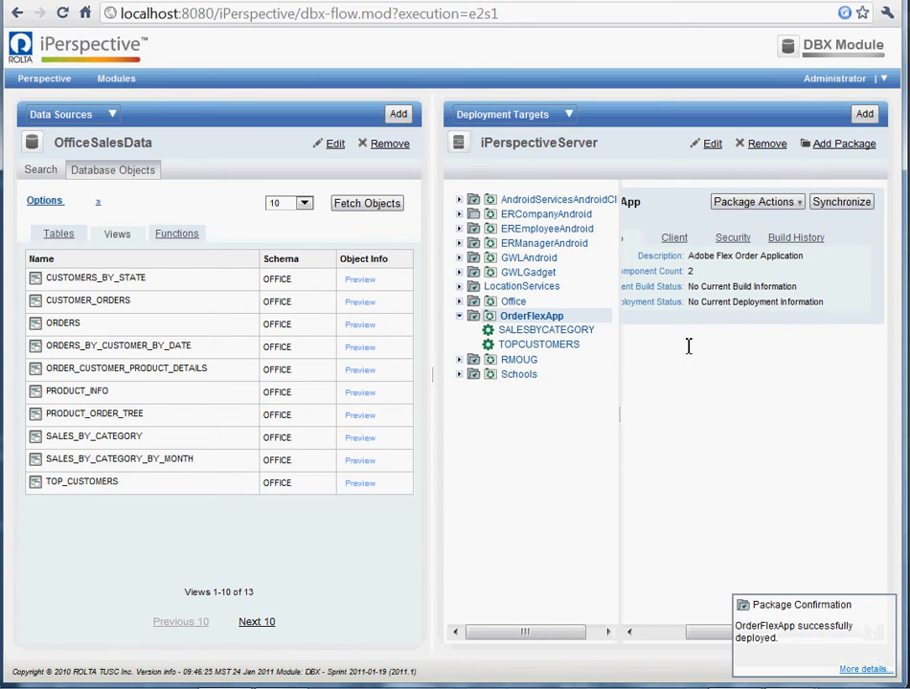
- Examine the details and configuration of the deployed SALESBYCATEGORY service
left_click(525, 331)
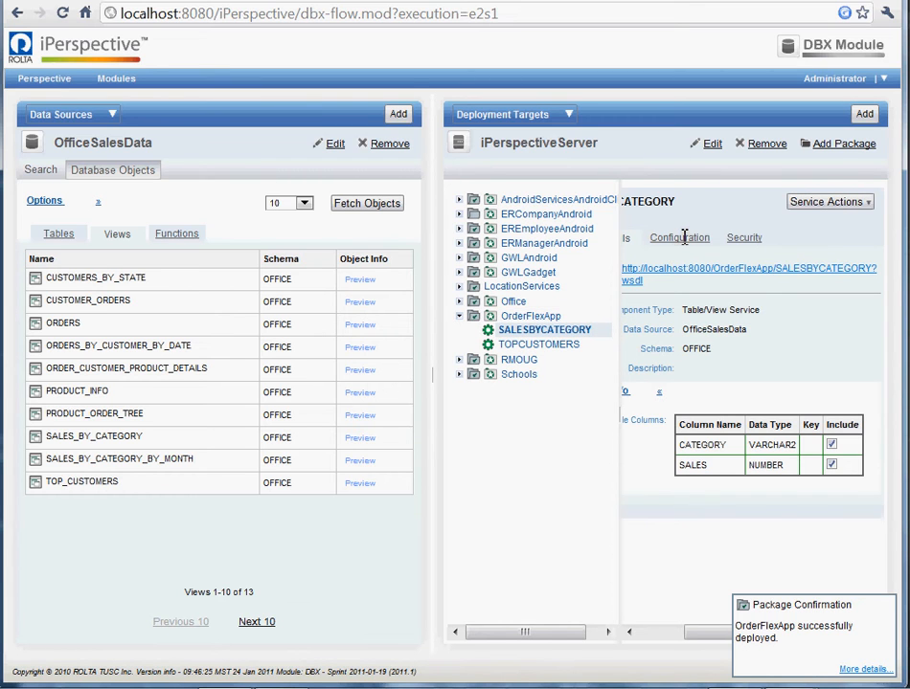
left_click(680, 237)
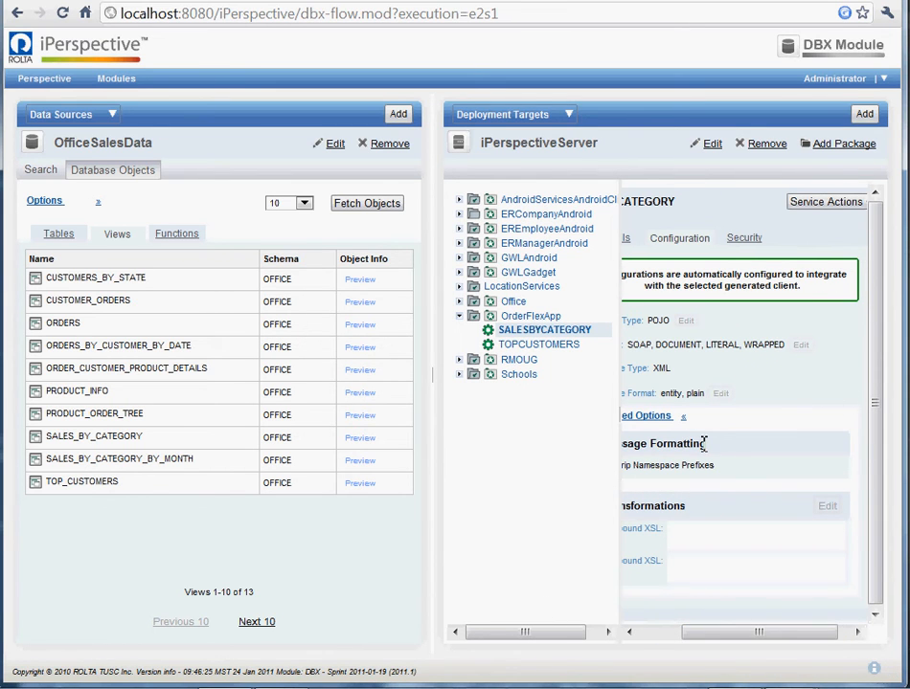
left_click_drag(766, 630, 720, 630)
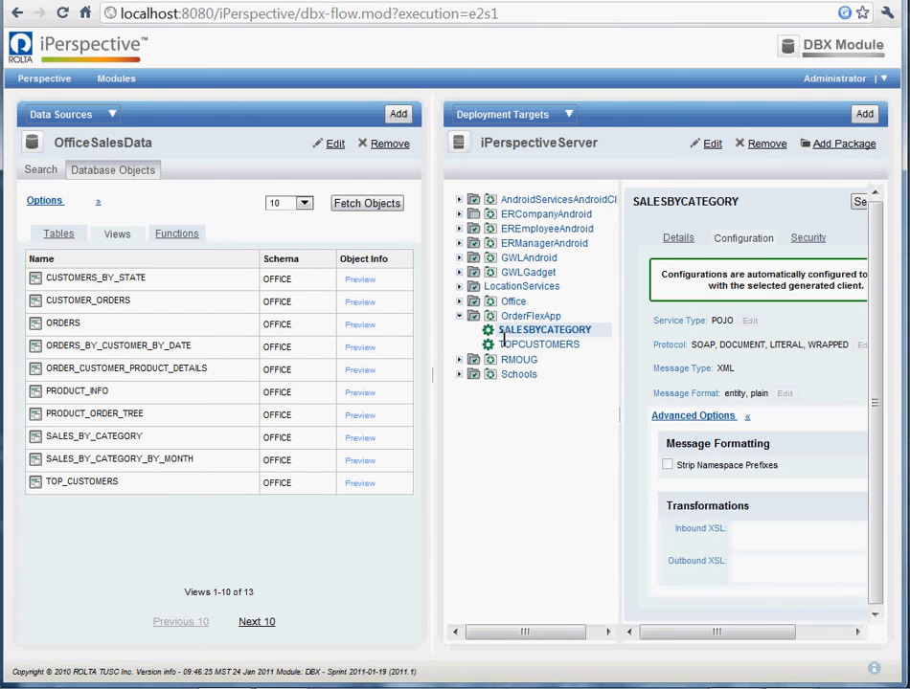
- Switch to Flash Builder and start importing a Flash Builder project, entering c:\ip\ as the file path and widening the import dialog
key("alt+Tab")
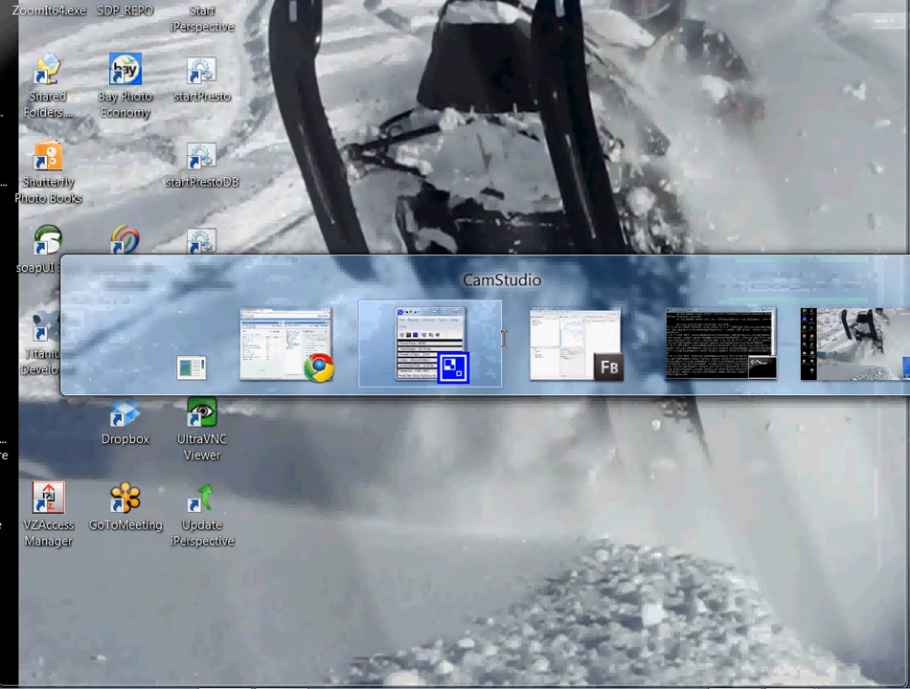
key("alt+Tab")
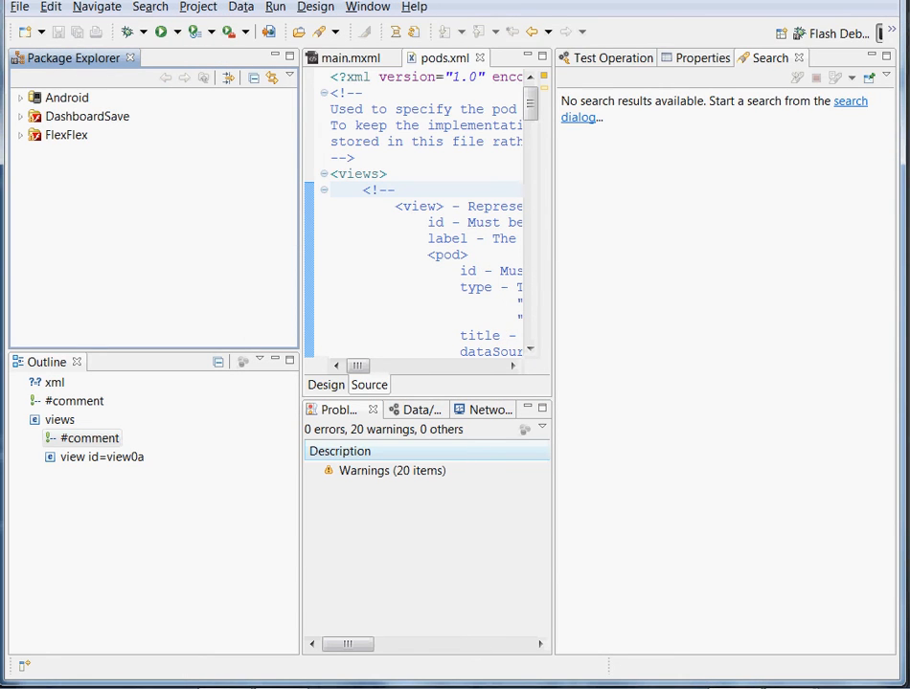
left_click(17, 7)
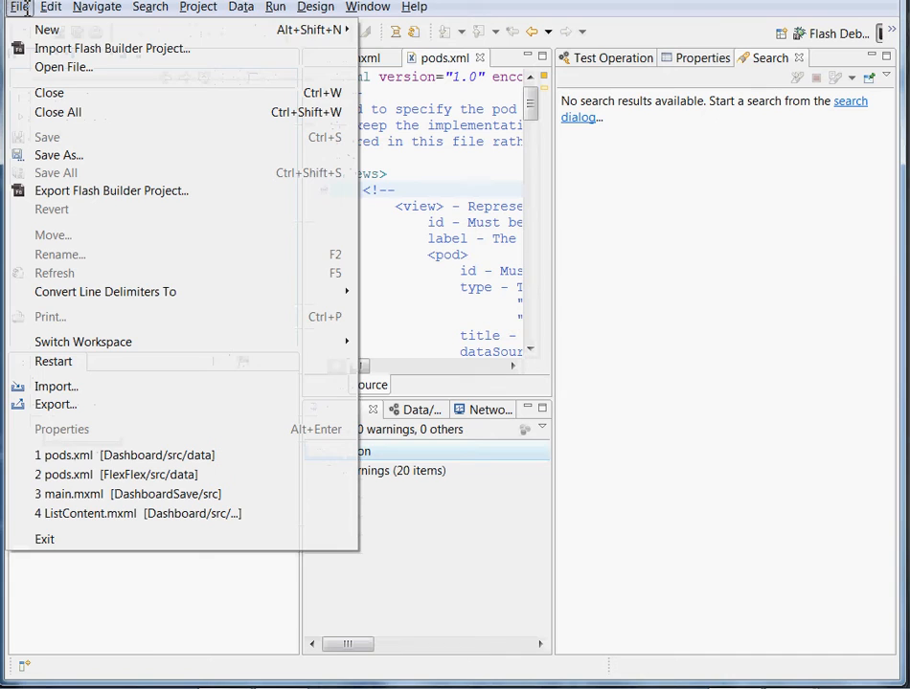
left_click(54, 48)
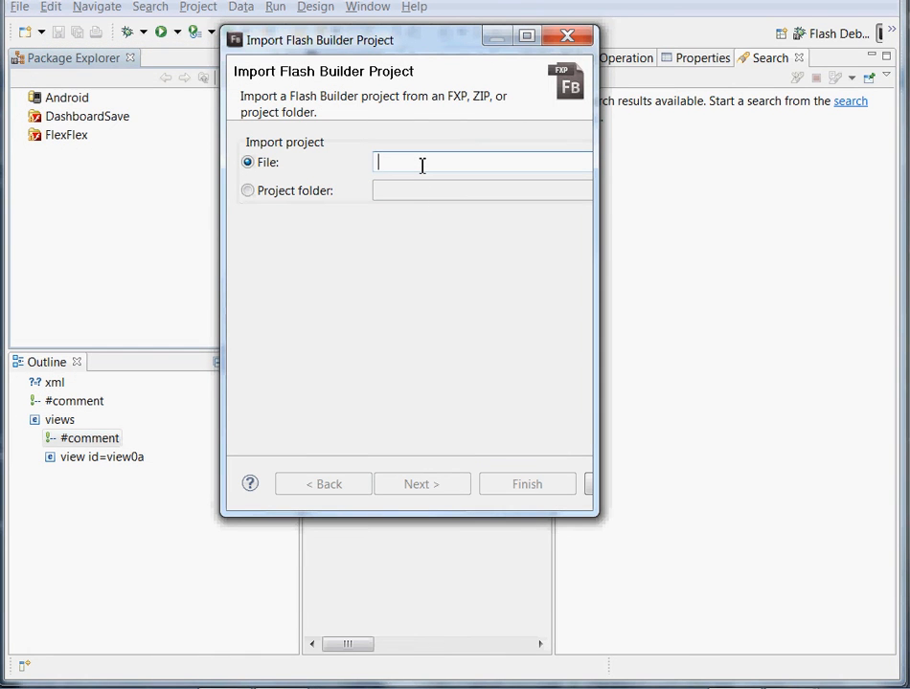
type("c:\\ip\\")
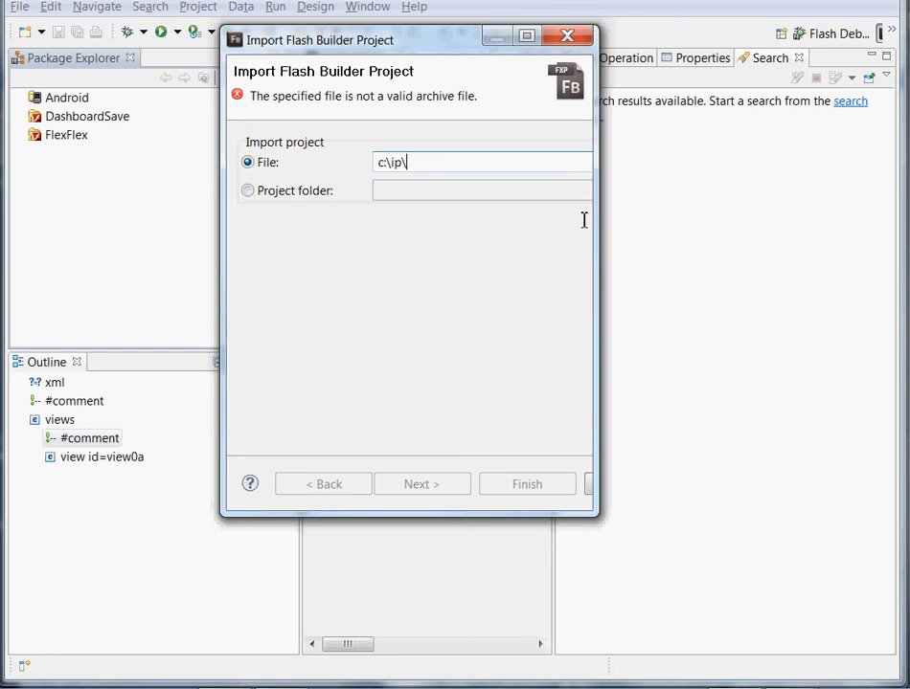
left_click_drag(595, 220, 766, 196)
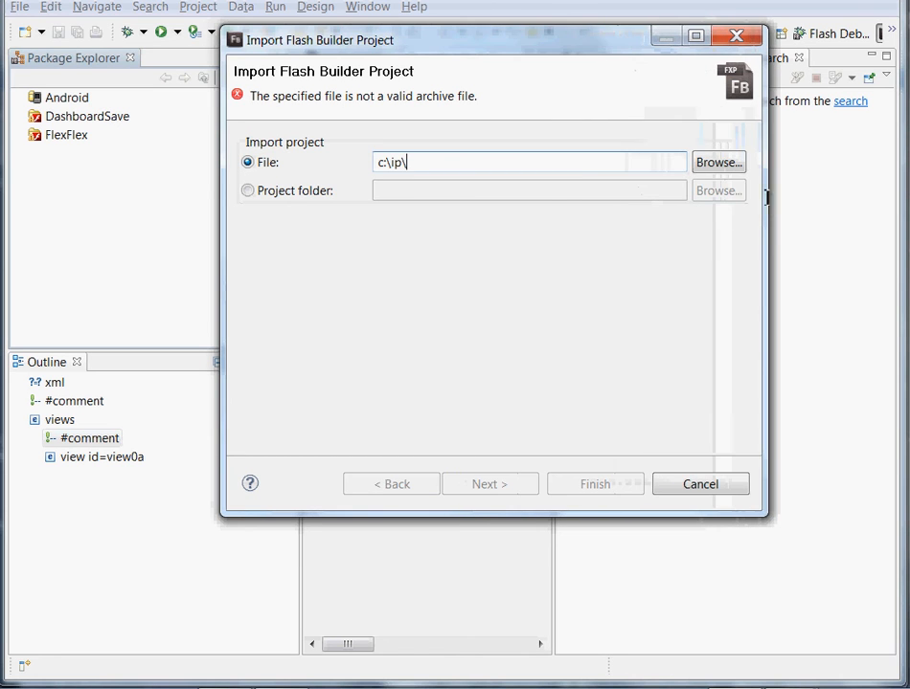
- Browse to the FlexorderFlexApp folder under C:\ip\flex, copy its path, and close the file browser without choosing a file
left_click(719, 162)
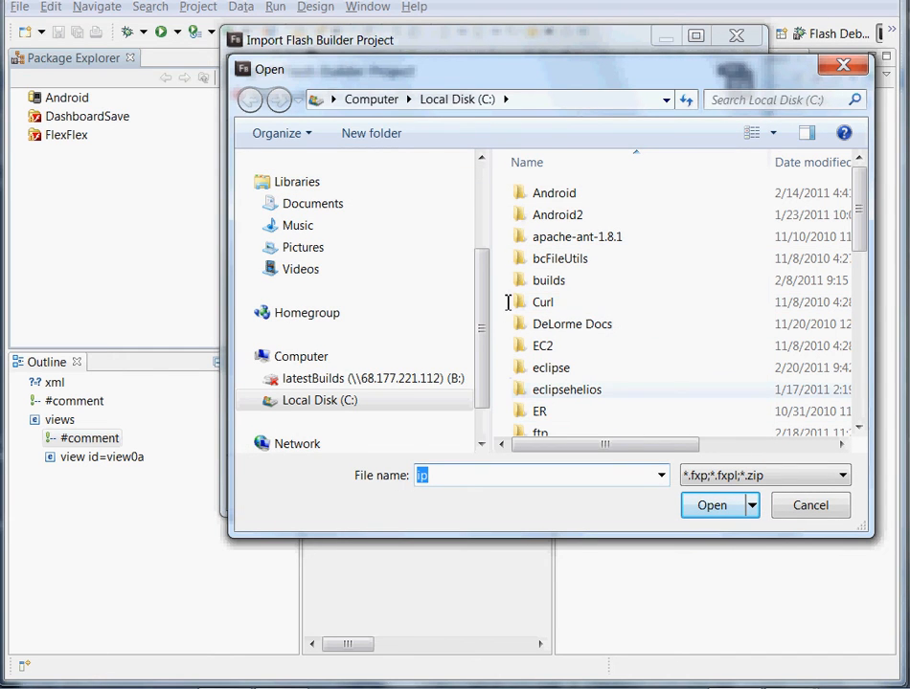
left_click(542, 346)
scroll(546, 348, "down", 3)
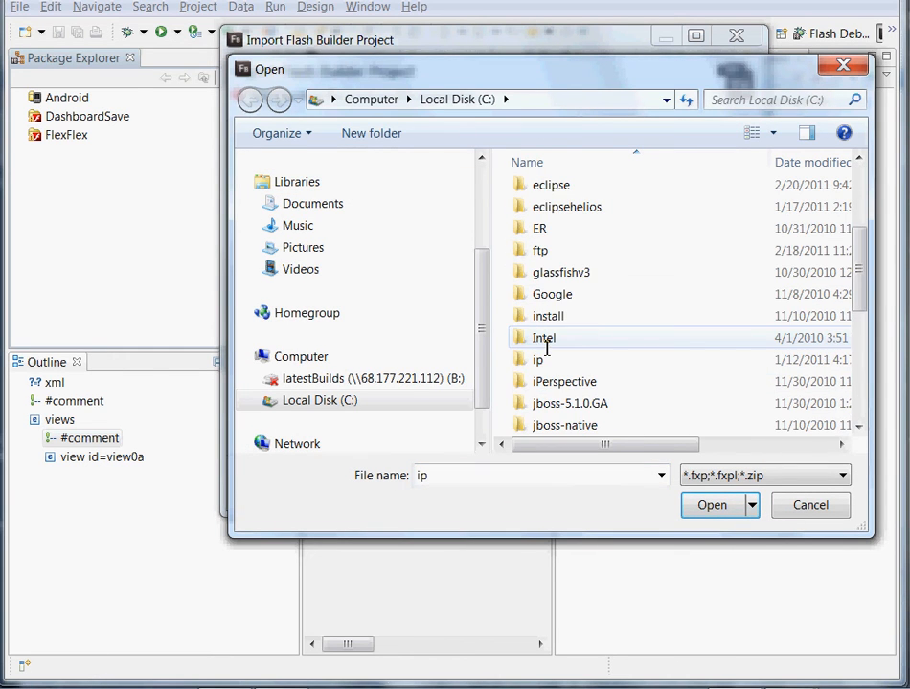
double_click(537, 359)
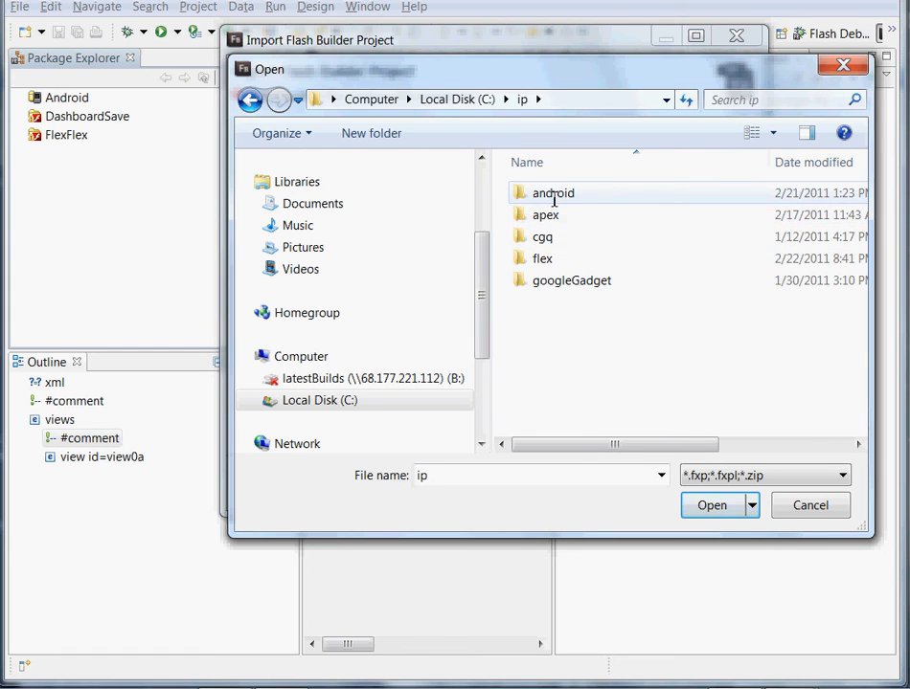
double_click(550, 261)
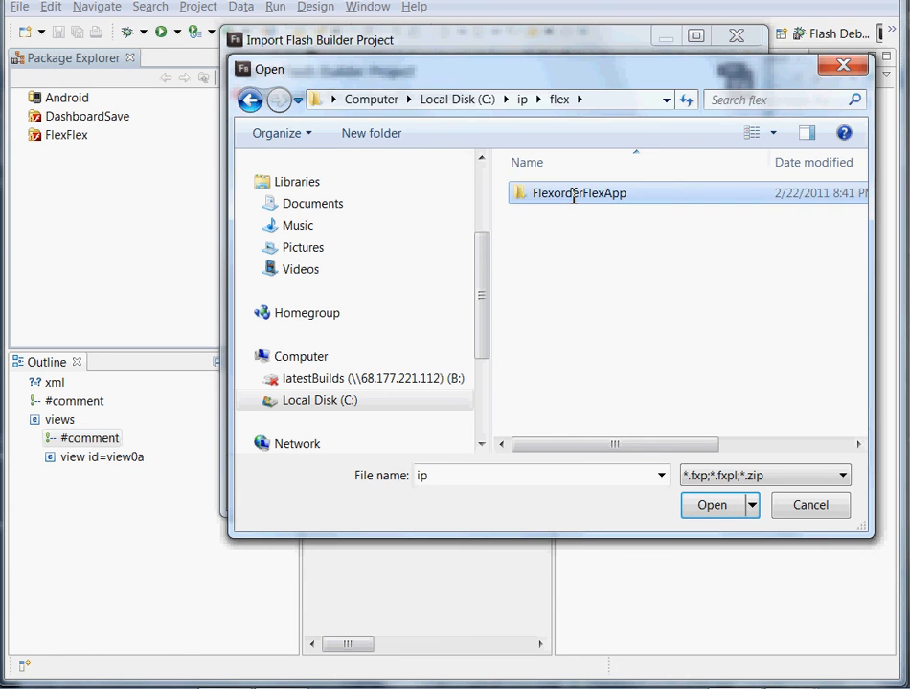
double_click(574, 194)
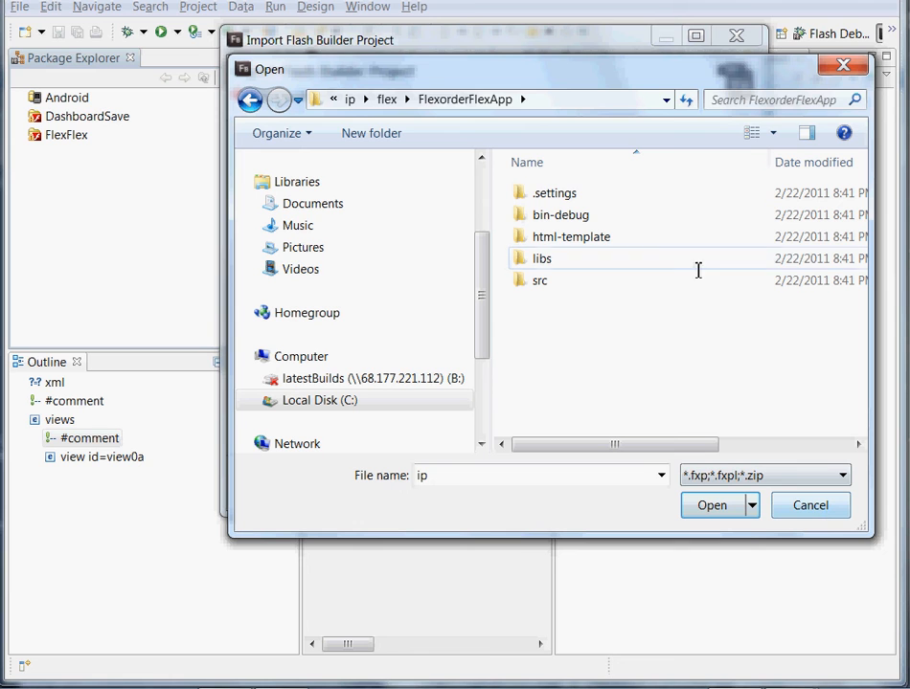
left_click(627, 108)
key("ctrl+c")
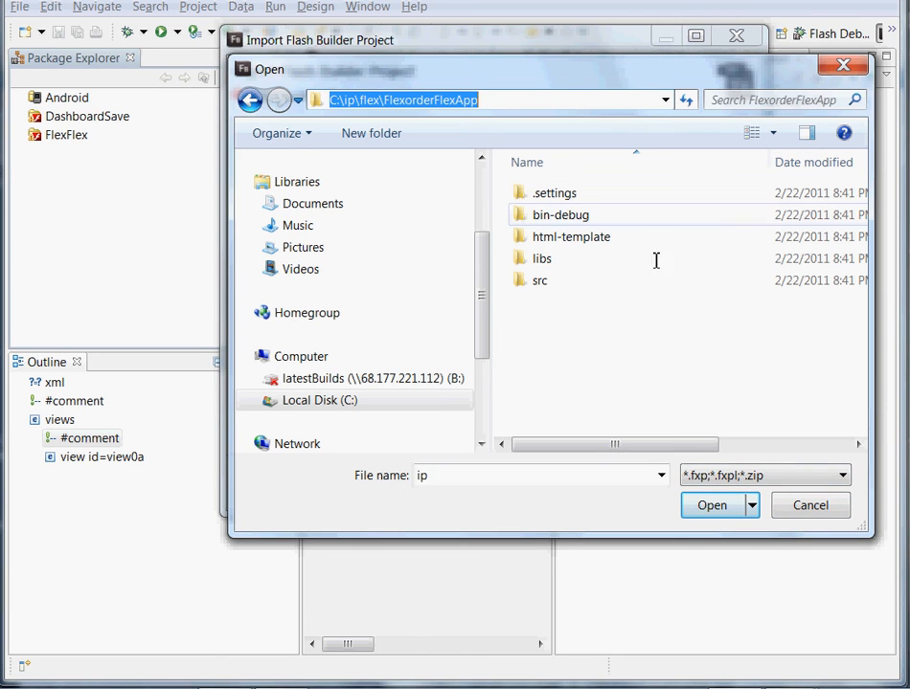
left_click(795, 500)
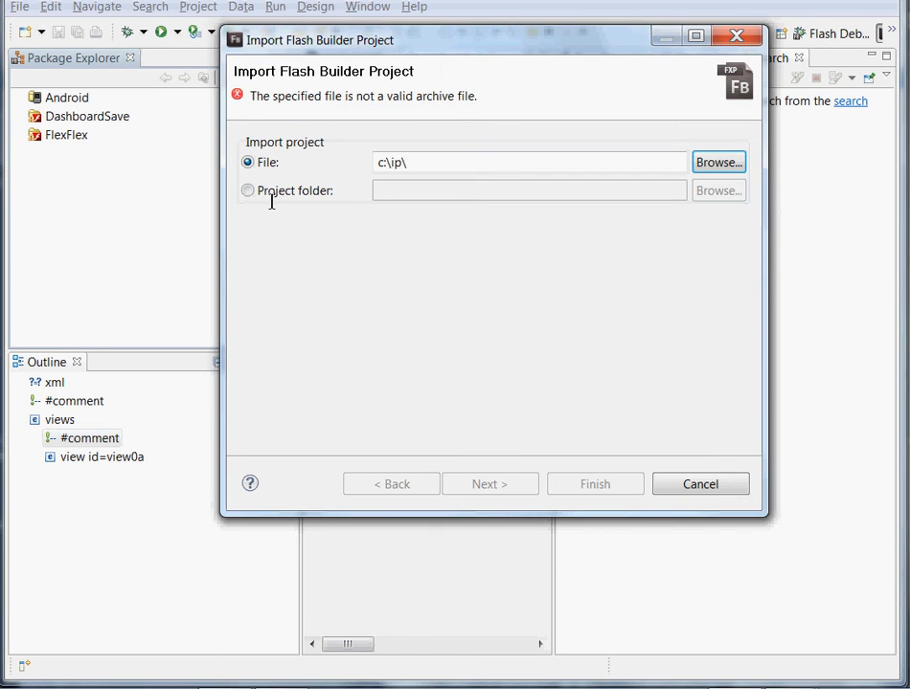
- Import the Flash Builder project using the project folder C:\ip\flex\FlexorderFlexApp
left_click(272, 195)
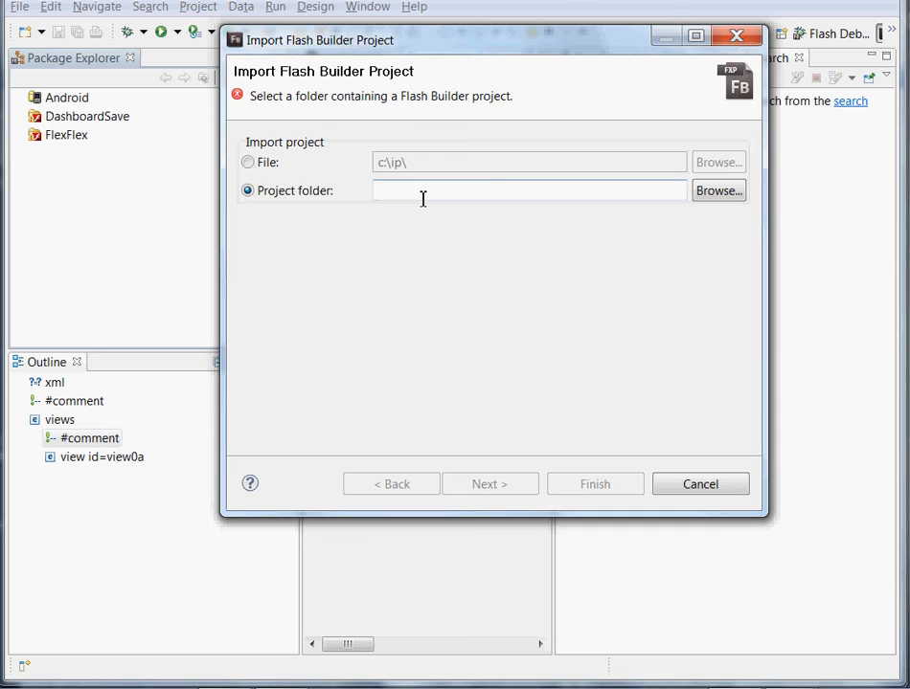
key("ctrl+v")
key("Tab")
left_click(583, 485)
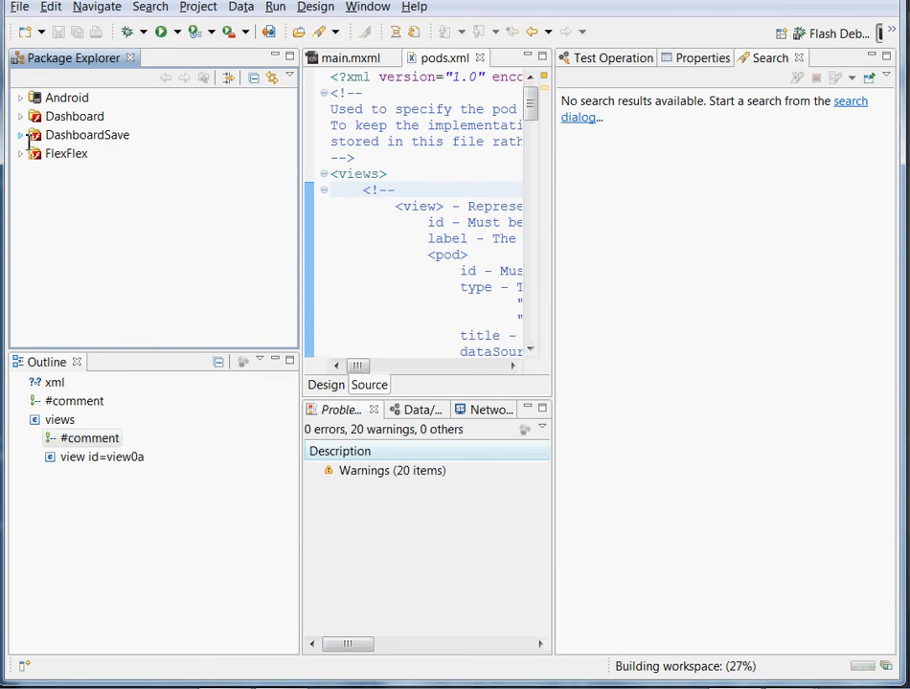
- Examine the imported Dashboard project's structure and the packages in its src folder
left_click(85, 115)
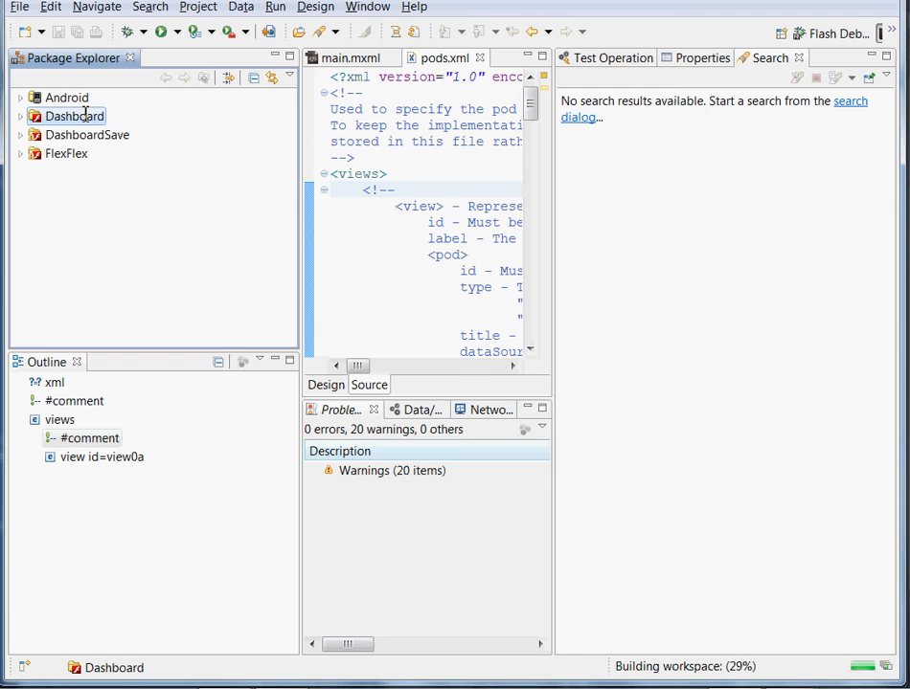
left_click(20, 116)
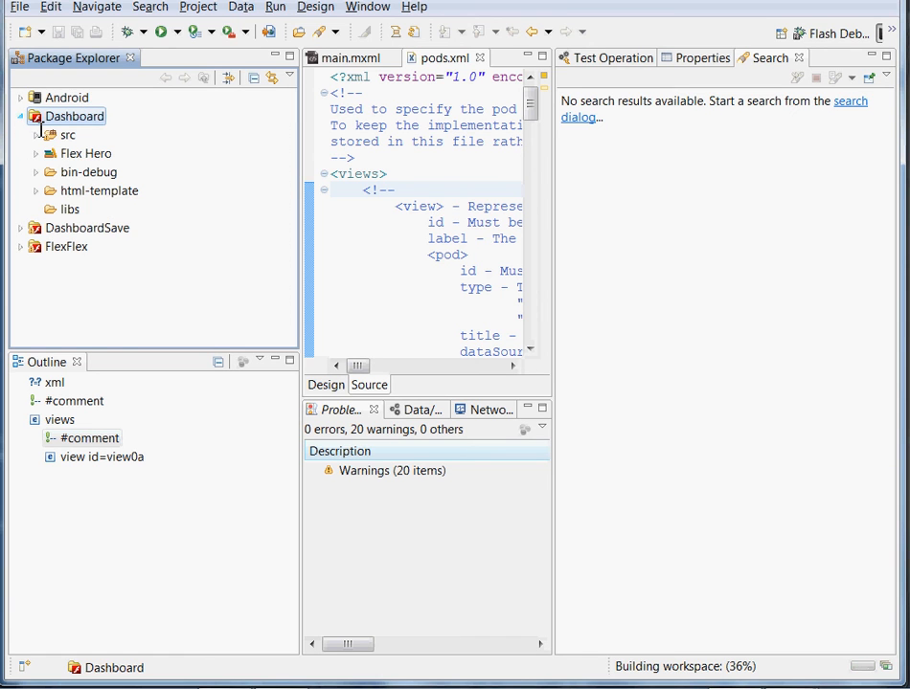
left_click(36, 135)
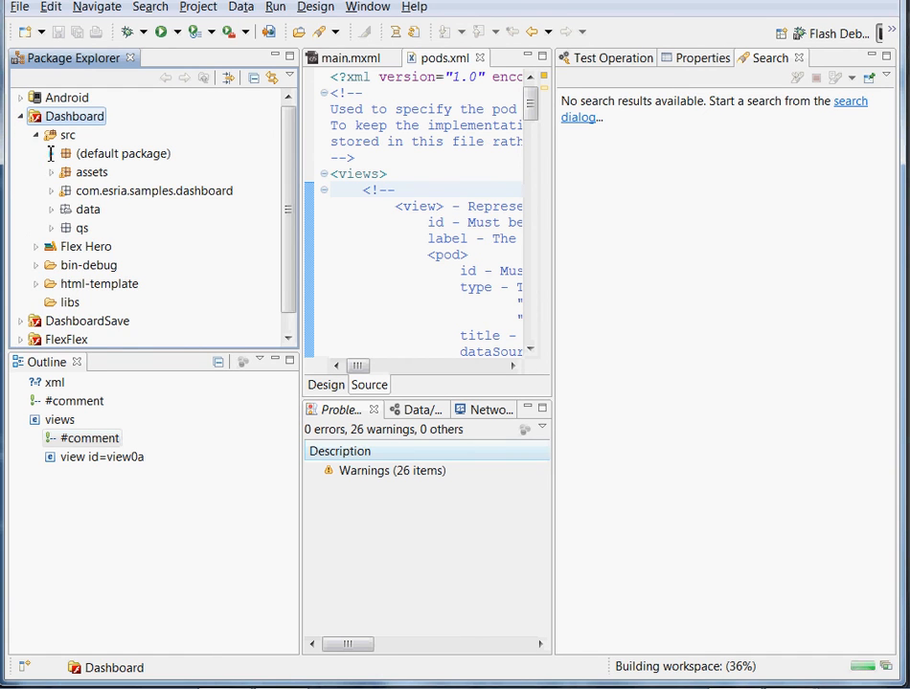
left_click(51, 153)
left_click(51, 153)
left_click(50, 172)
left_click(51, 97)
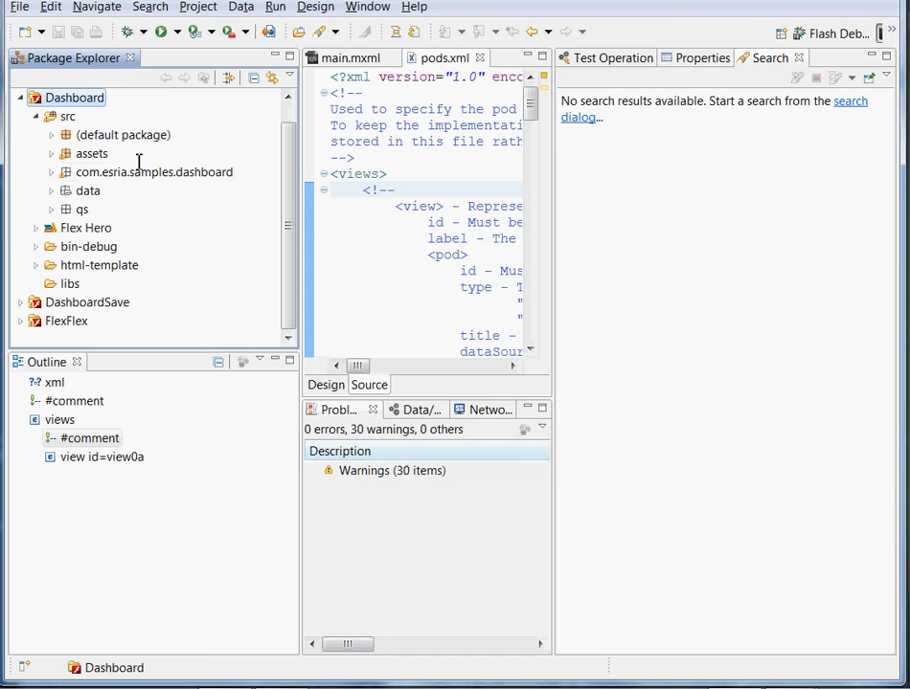
- Run the Dashboard project as a web application, accepting the Flash Player warning
right_click(87, 100)
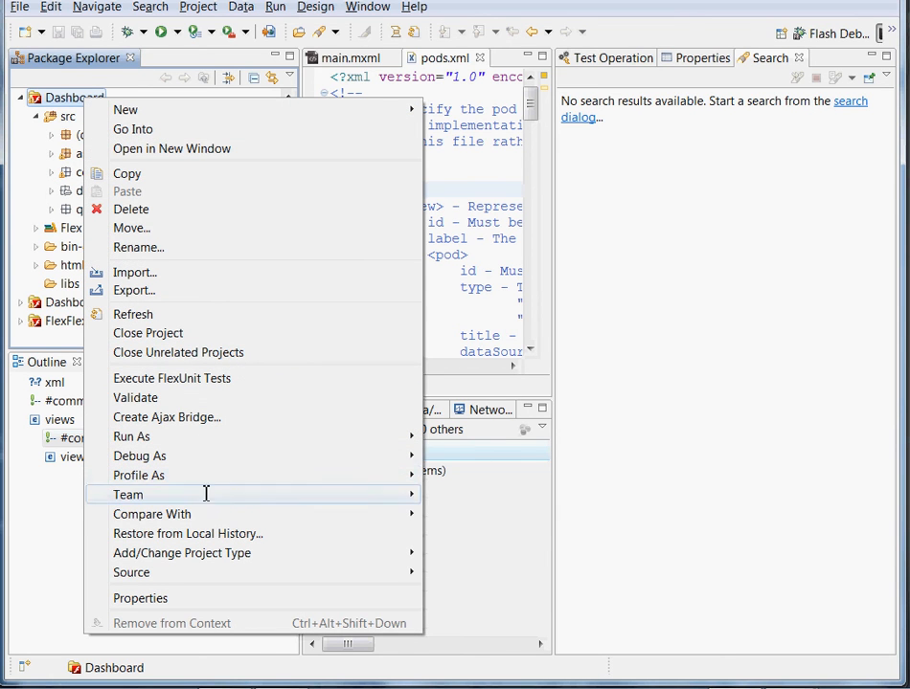
mouse_move(180, 442)
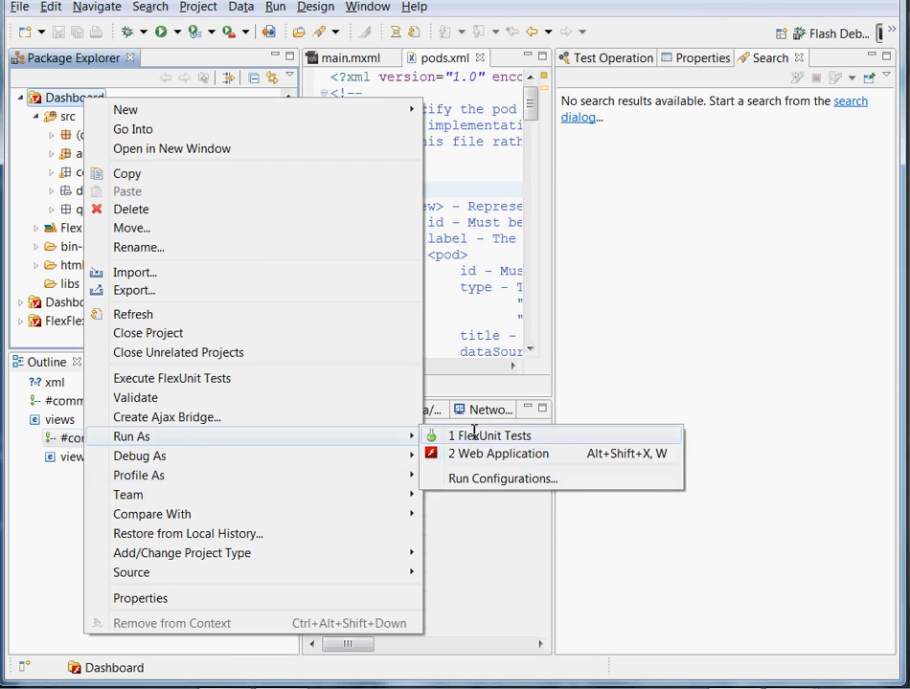
left_click(468, 453)
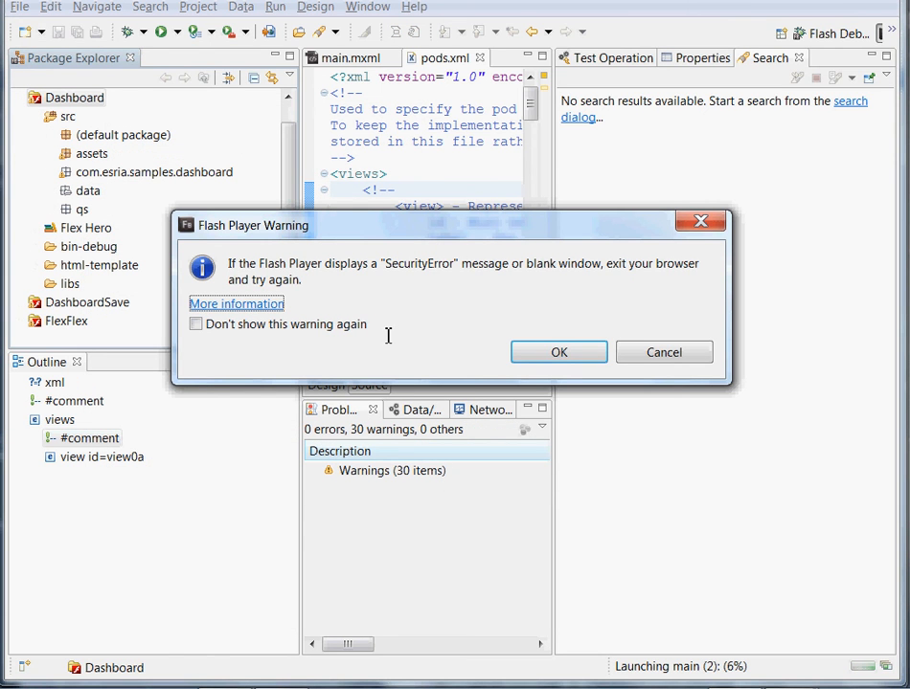
left_click(545, 353)
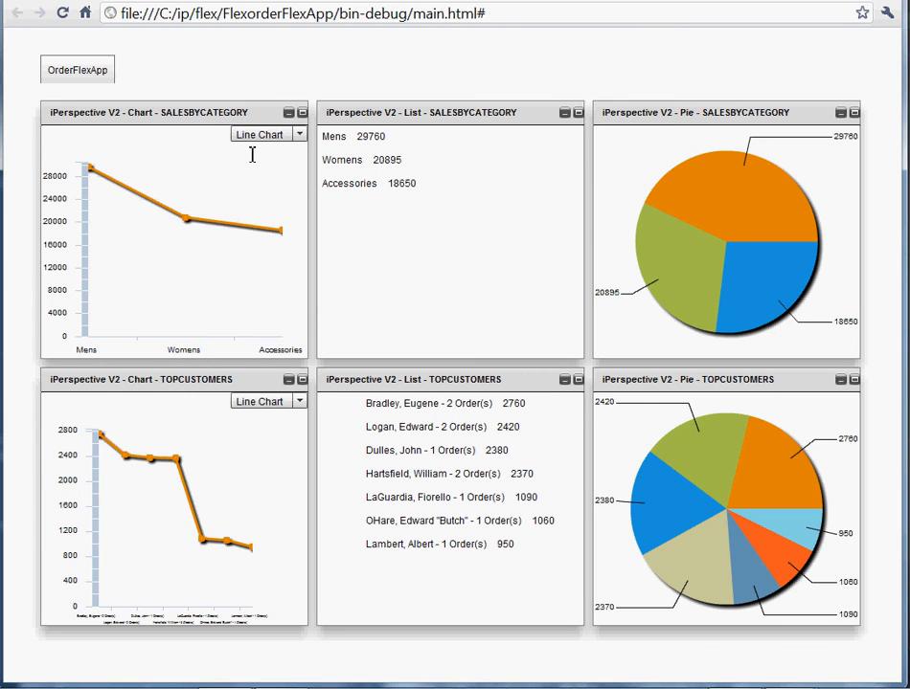
- Change the SALESBYCATEGORY and TOPCUSTOMERS charts from Line Chart to Bar Chart in the running dashboard
left_click(299, 135)
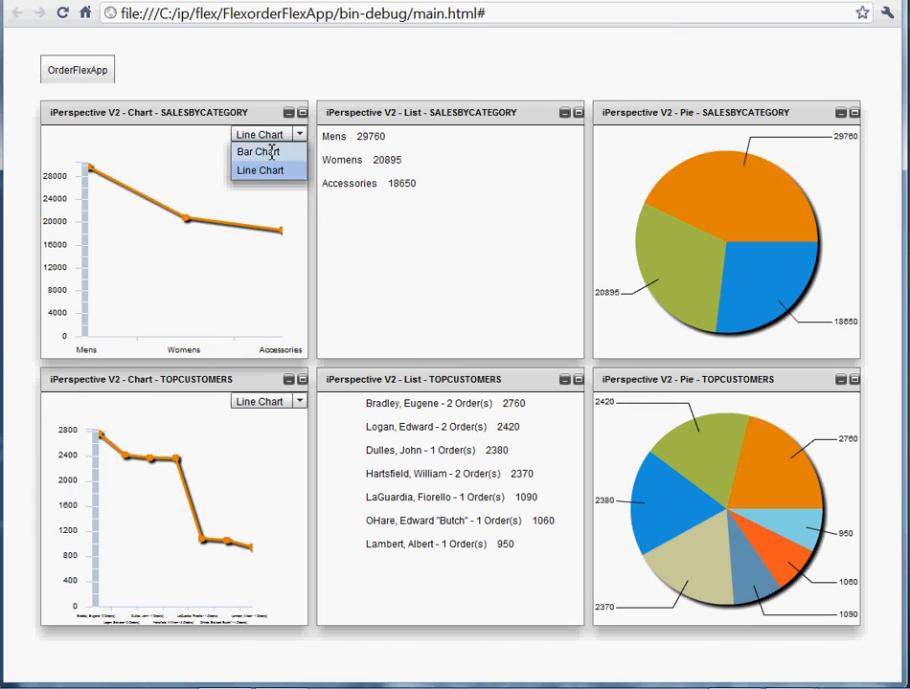
left_click(260, 151)
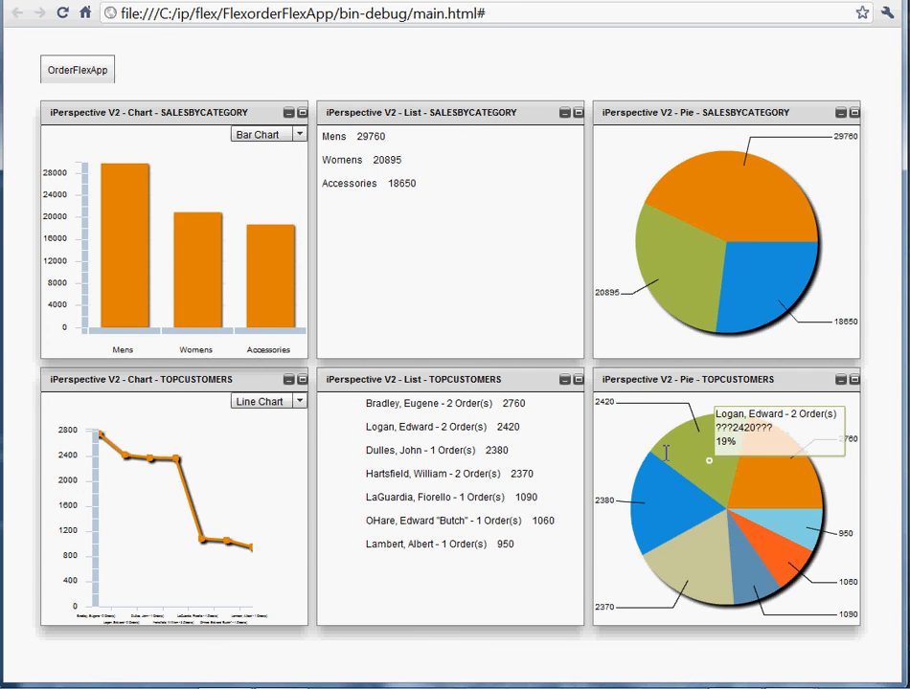
left_click(301, 403)
left_click(266, 418)
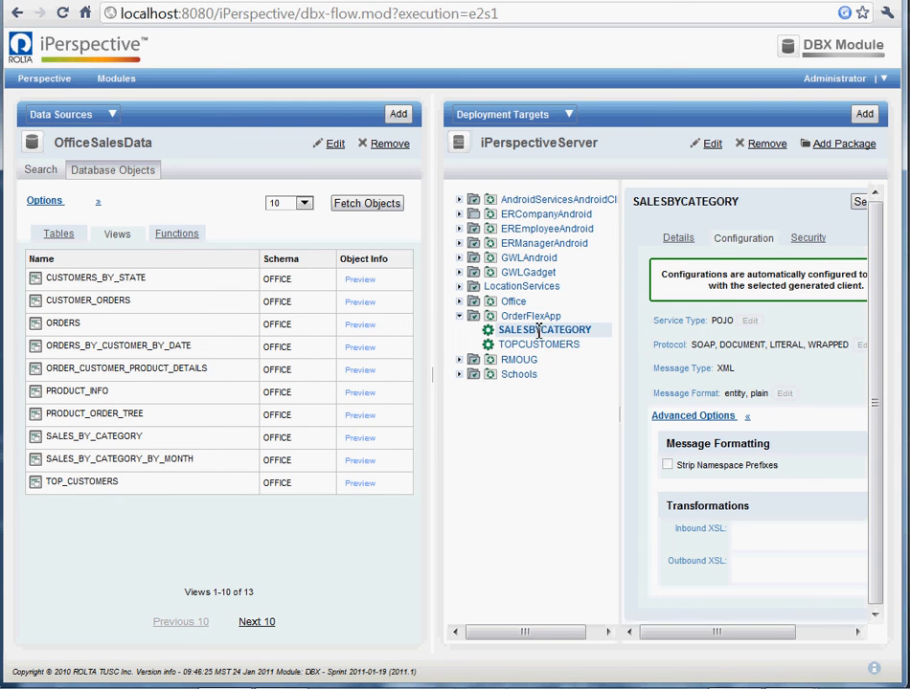
- Open the SALESBYCATEGORY service's WSDL from its iPerspective details and read through the page source
left_click(696, 241)
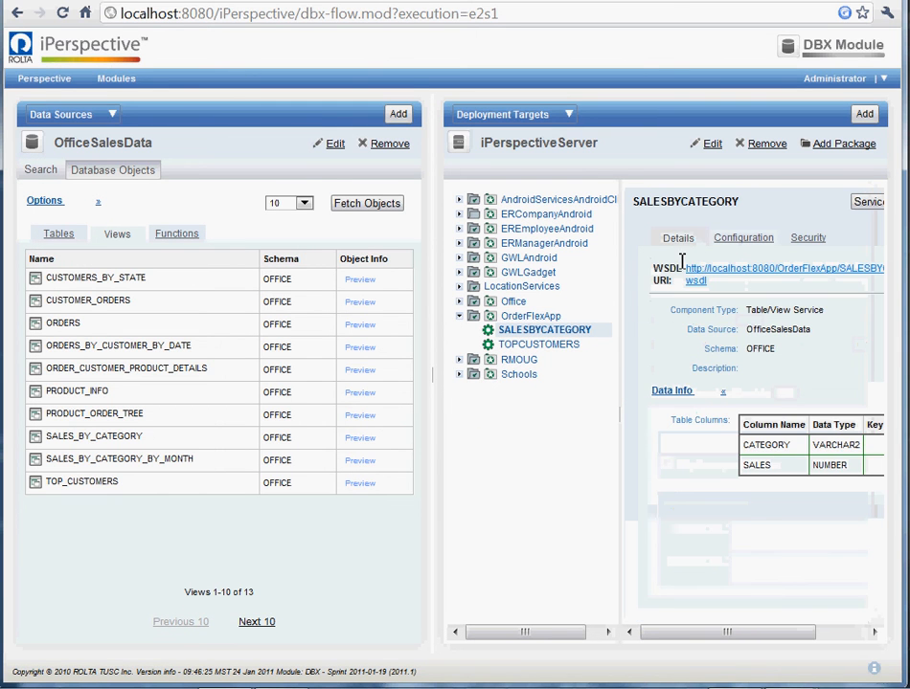
left_click(758, 268)
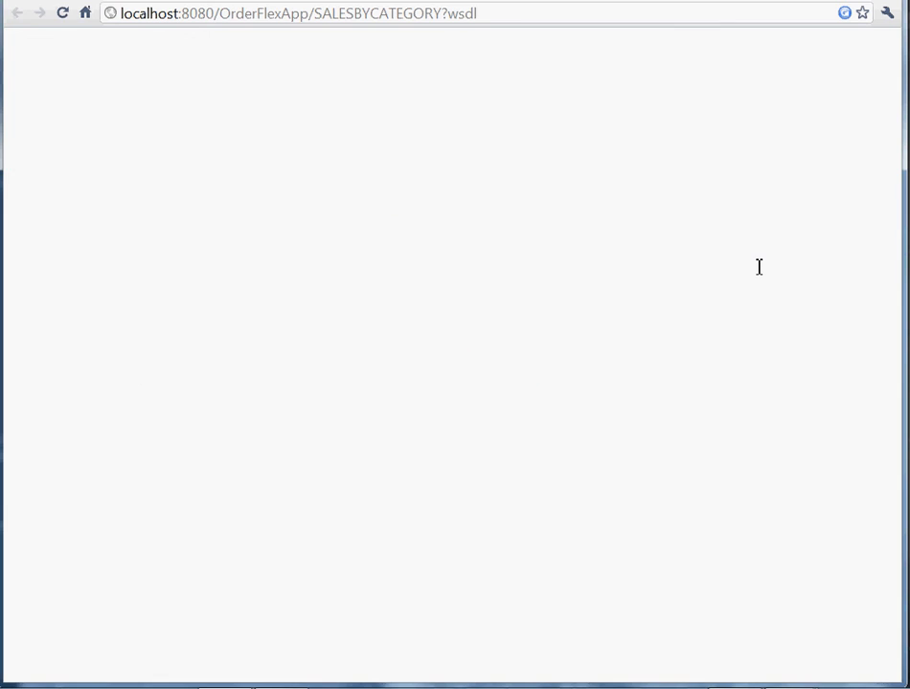
right_click(185, 43)
left_click(244, 176)
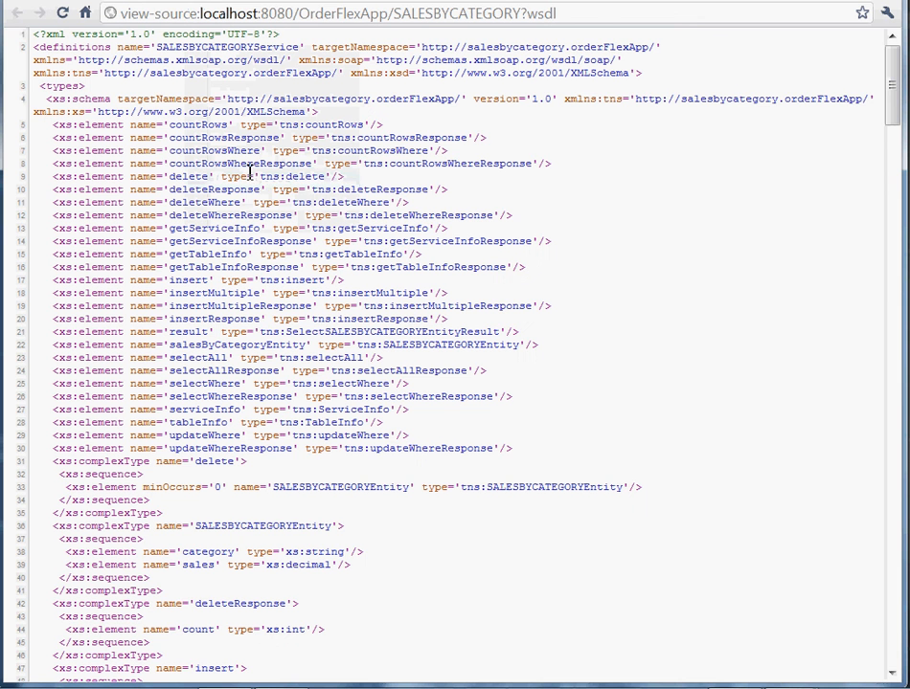
scroll(363, 260, "down", 4)
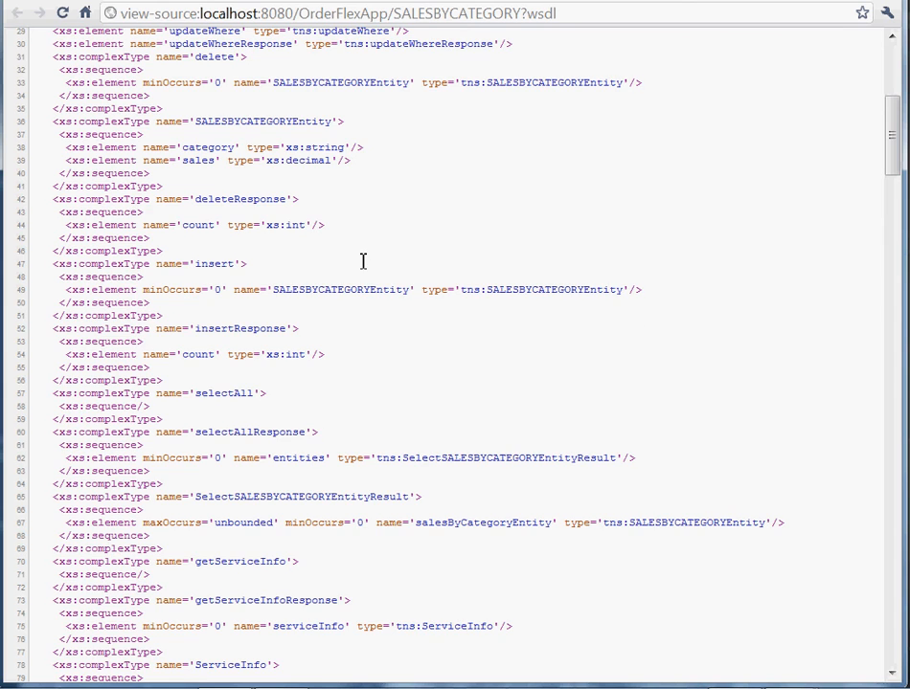
scroll(363, 261, "up", 4)
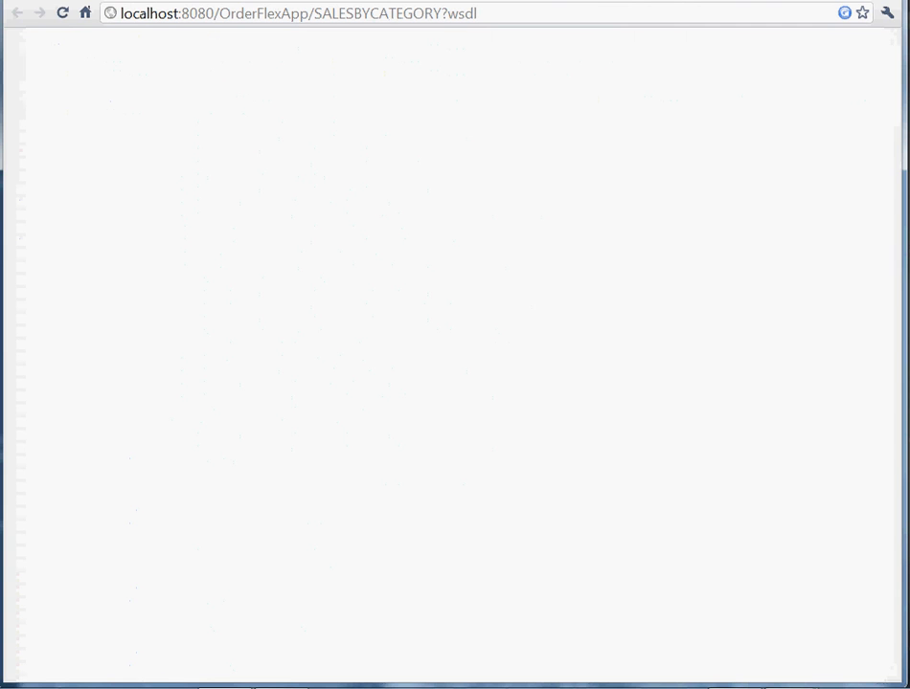
key("alt+Tab")
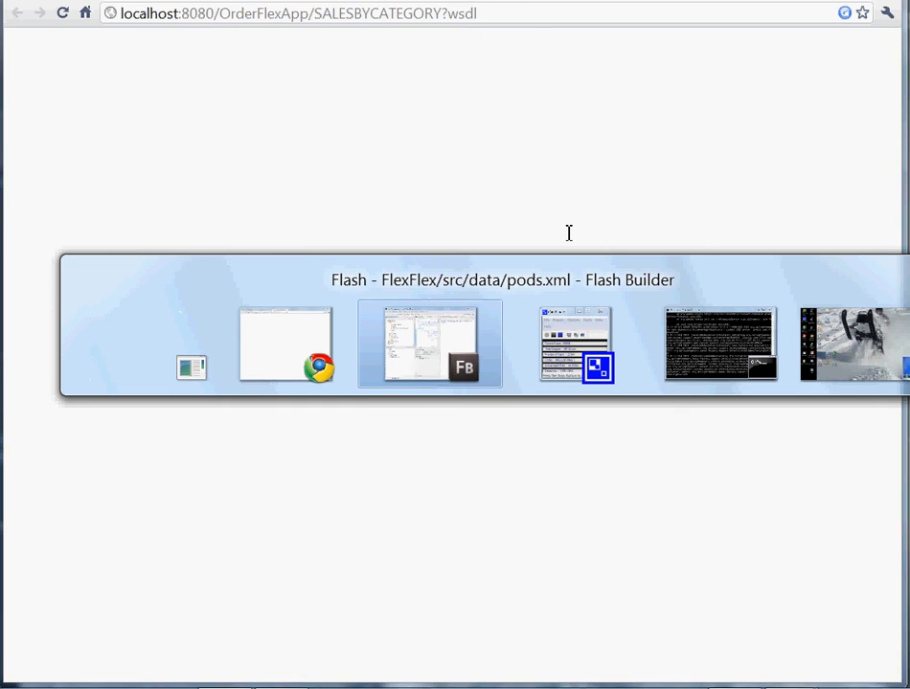
key("alt+Tab")
key("Escape")
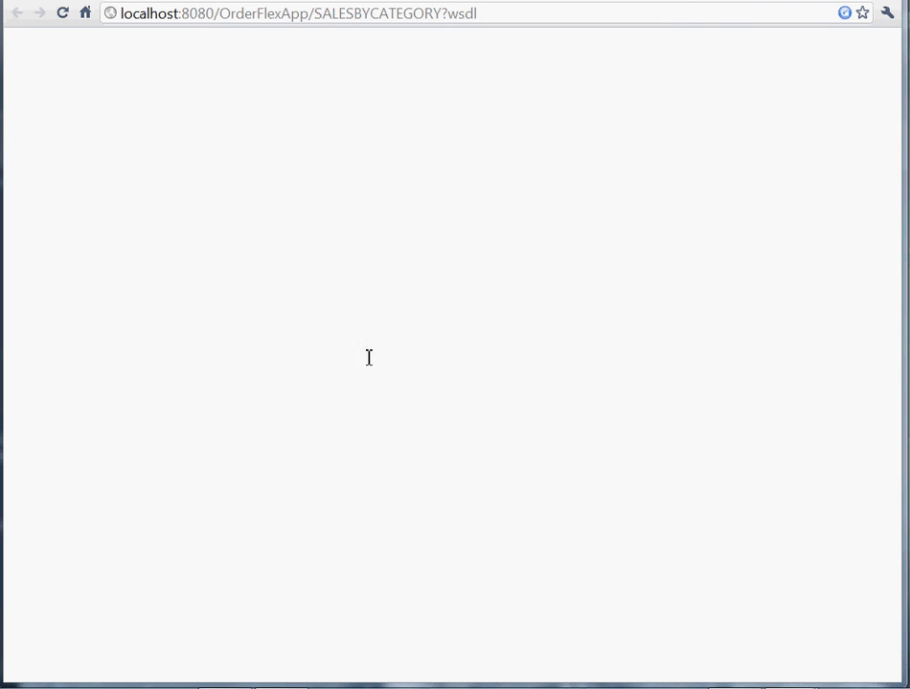